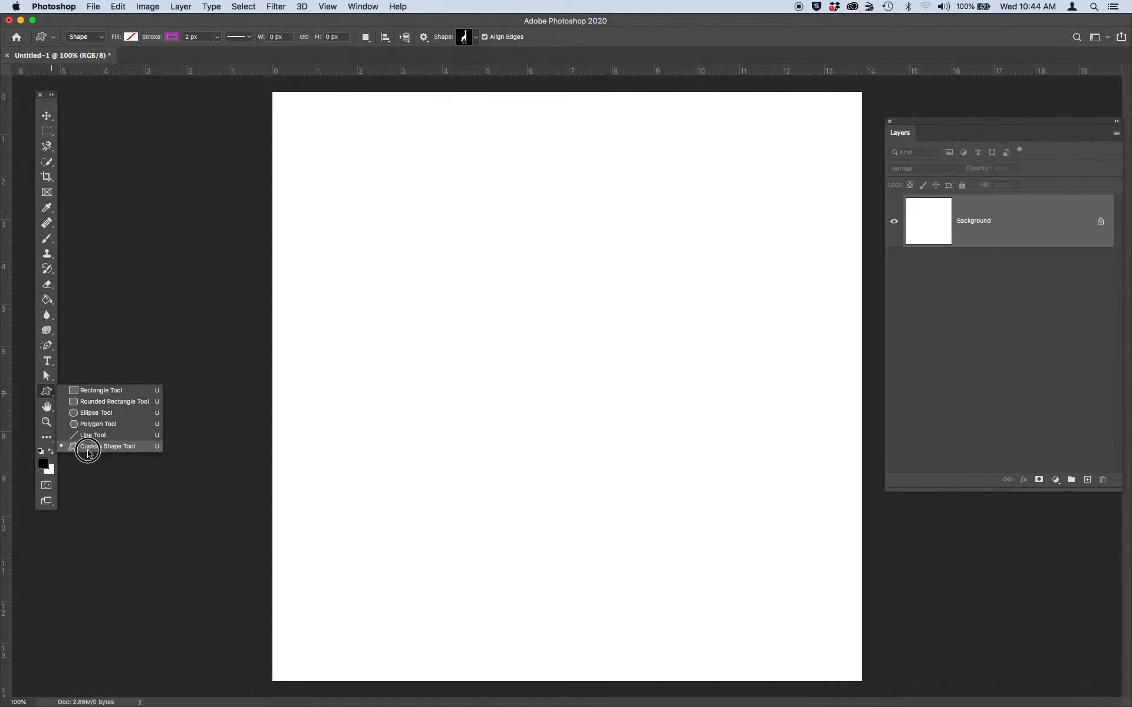
# - Set up the Rectangle tool in Shape mode with an orange fill
pyautogui.click(89, 393)
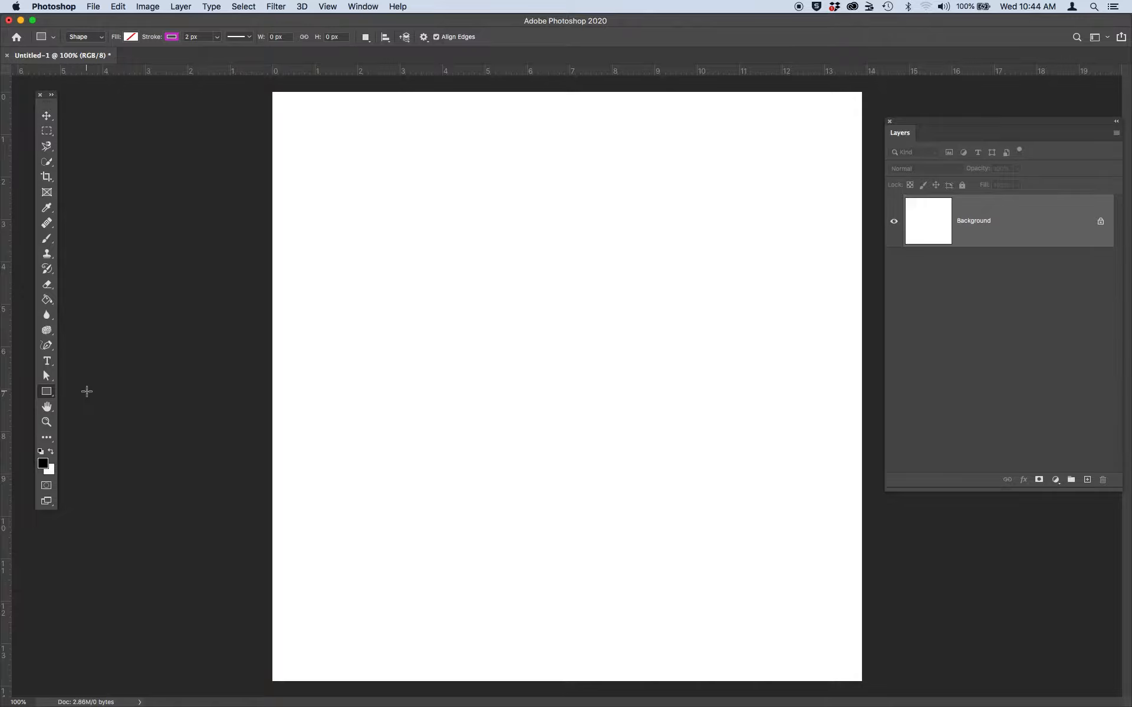
pyautogui.click(97, 38)
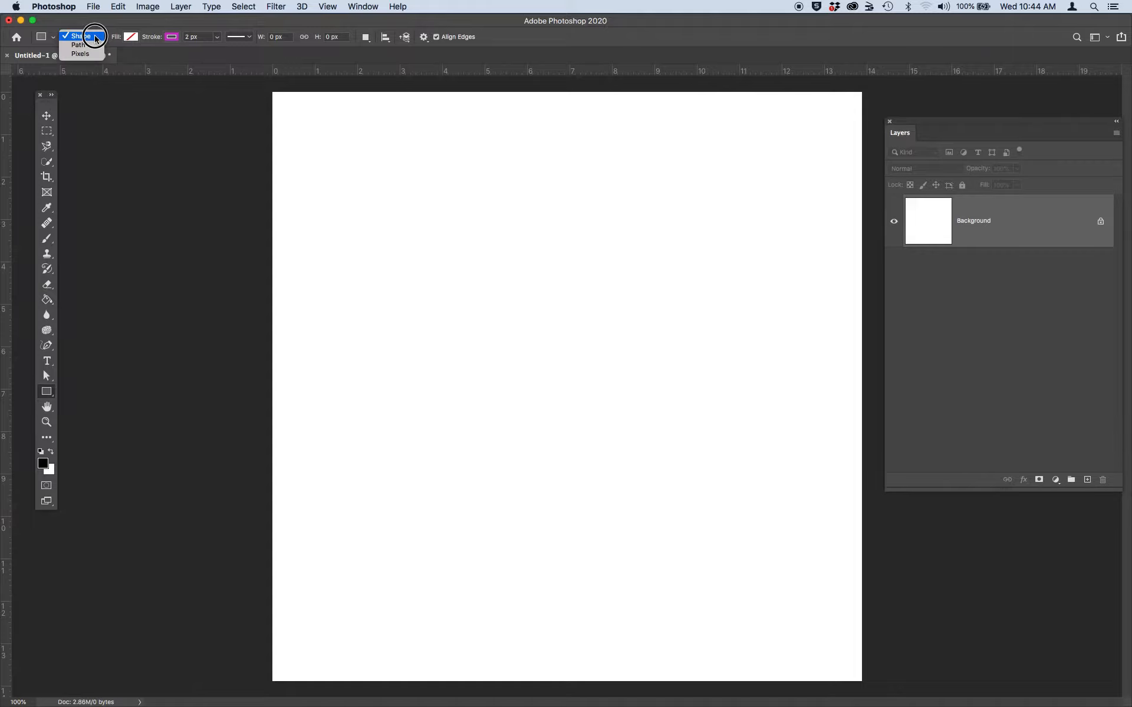
pyautogui.click(96, 37)
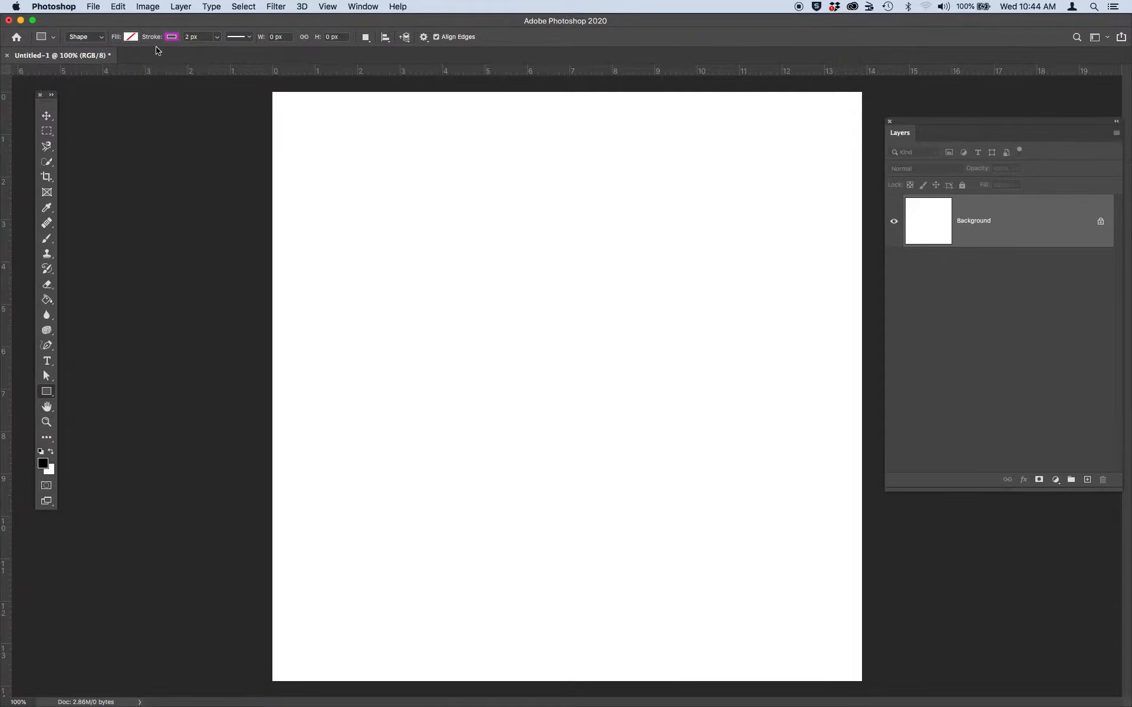
pyautogui.click(131, 37)
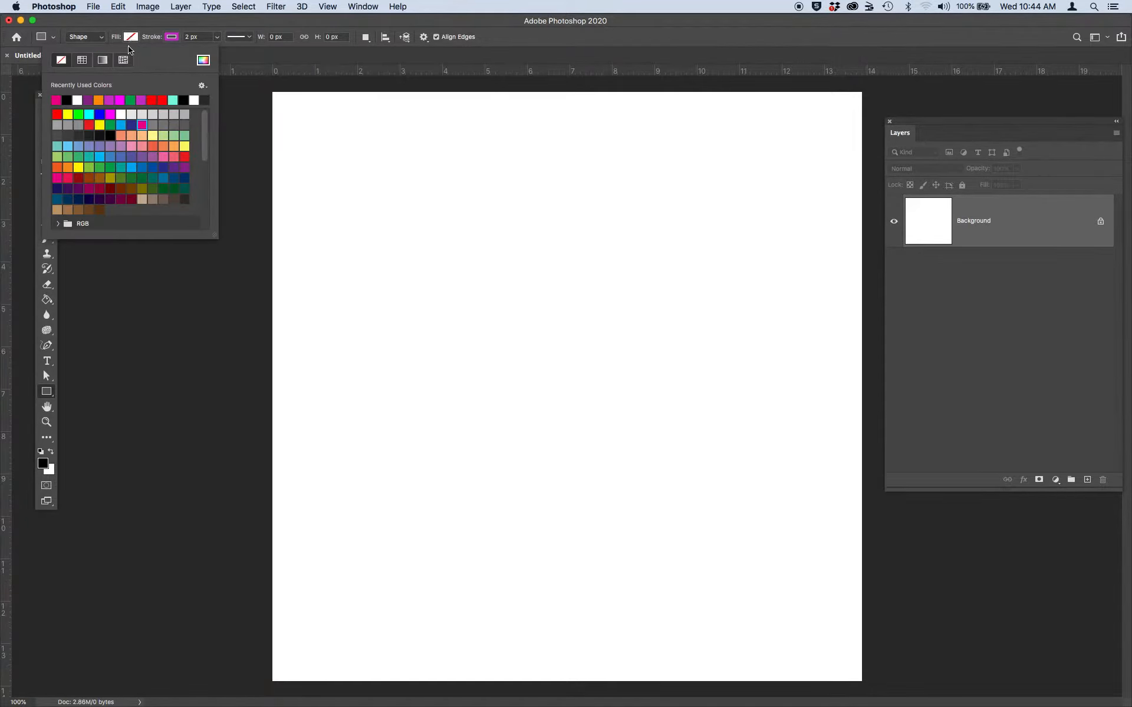
pyautogui.click(100, 99)
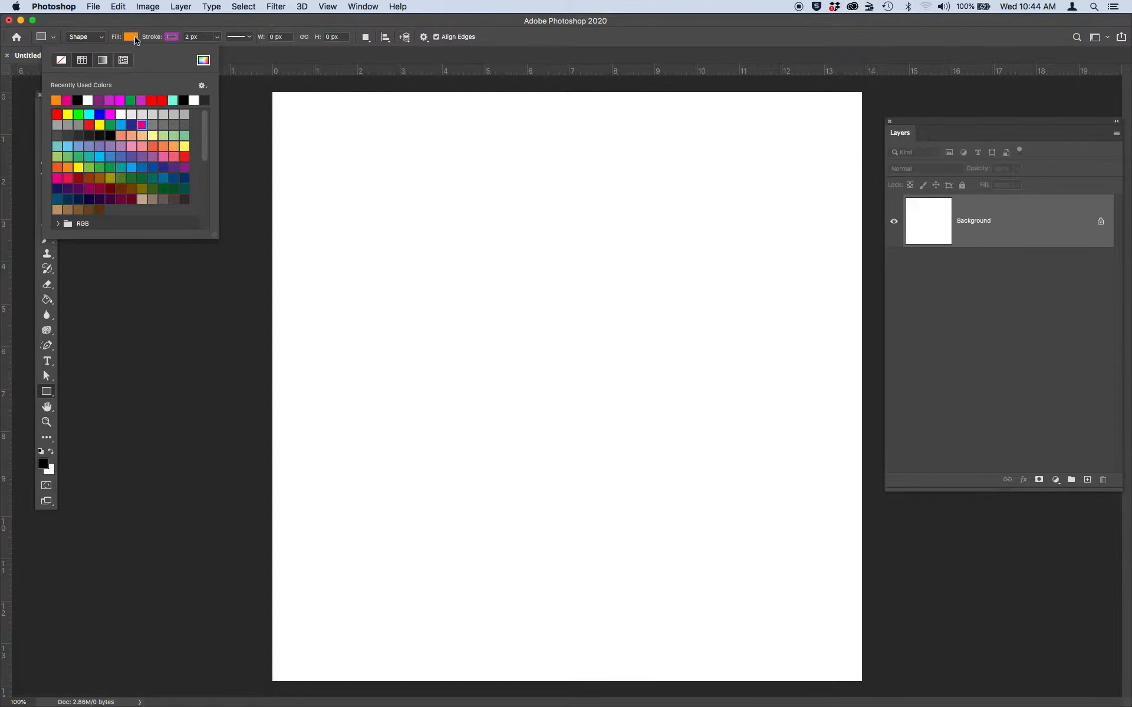
# - Draw a rectangle about 327 × 270 px near the canvas's upper-left corner with a green stroke 5.07 px wide
pyautogui.click(177, 38)
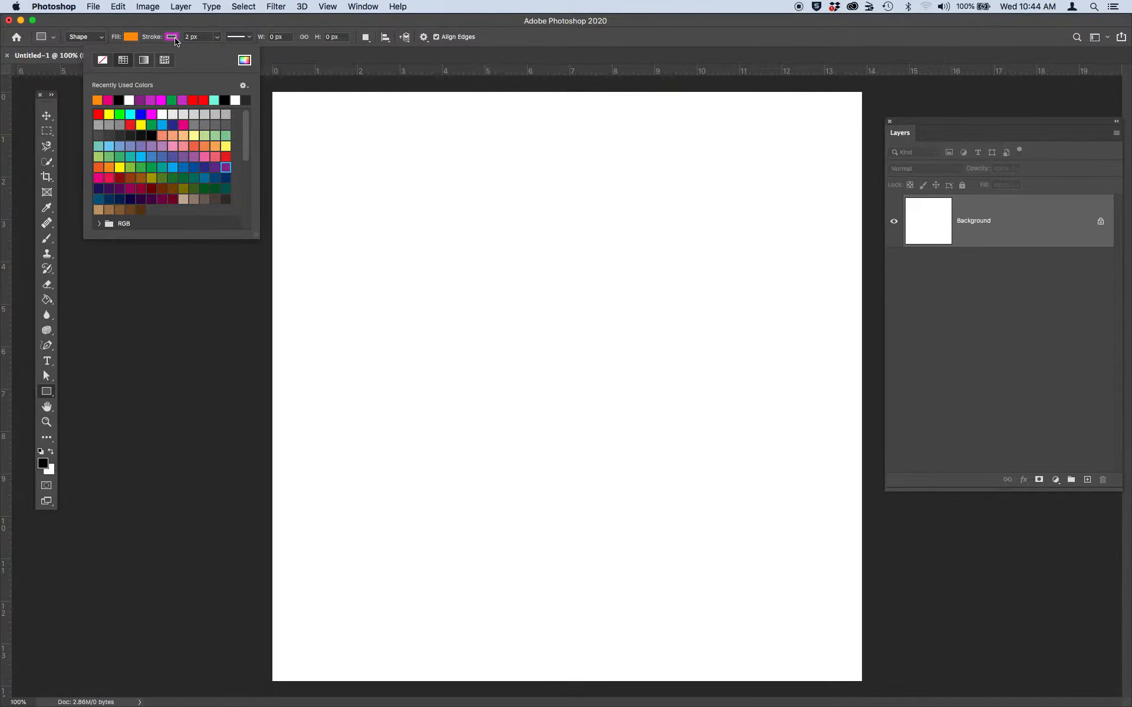
pyautogui.click(171, 99)
pyautogui.click(217, 38)
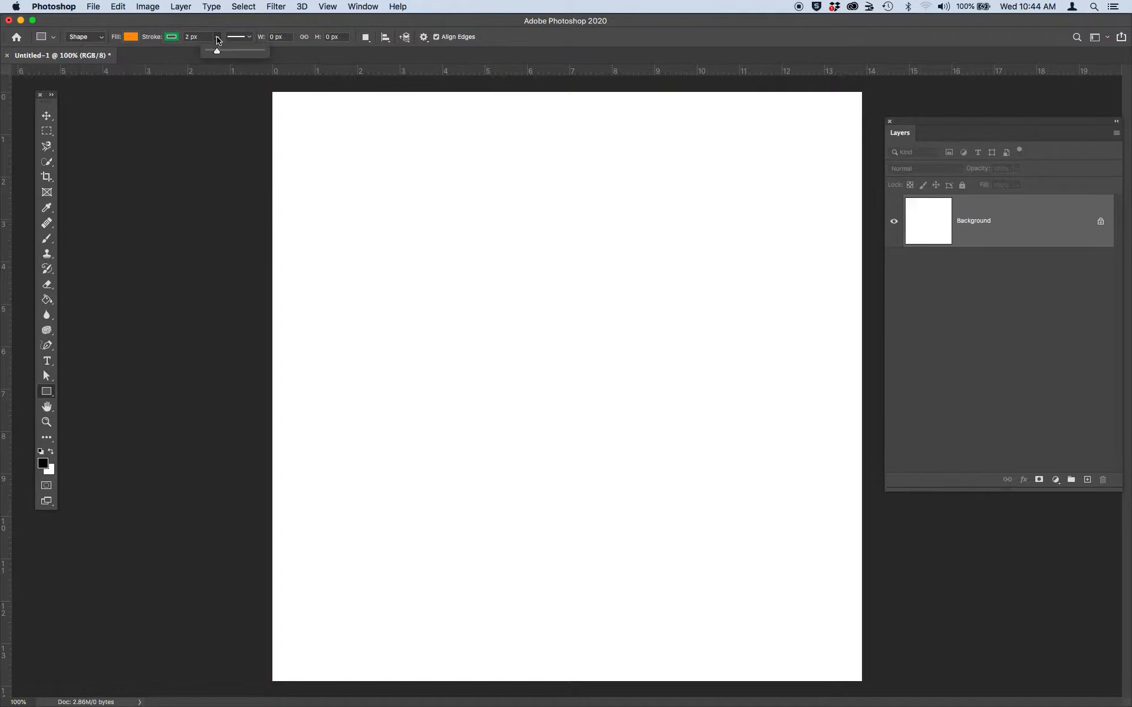
pyautogui.moveTo(217, 51); pyautogui.dragTo(221, 53)
pyautogui.moveTo(317, 139); pyautogui.dragTo(511, 297)
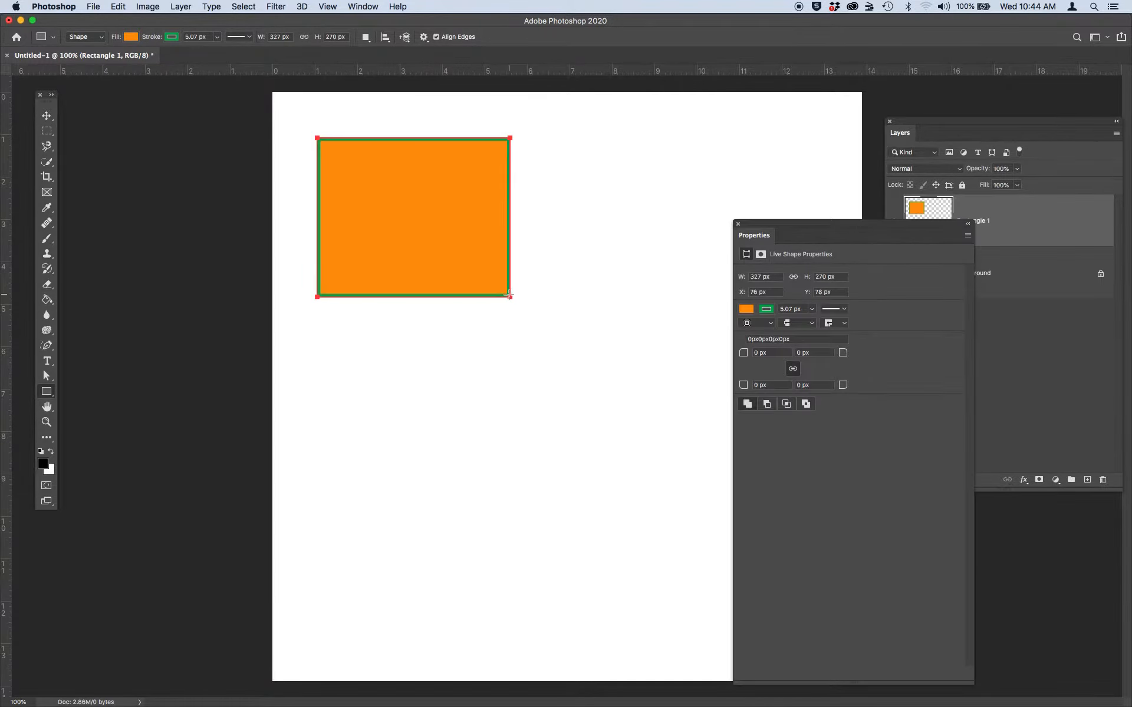
pyautogui.moveTo(791, 222); pyautogui.dragTo(670, 168)
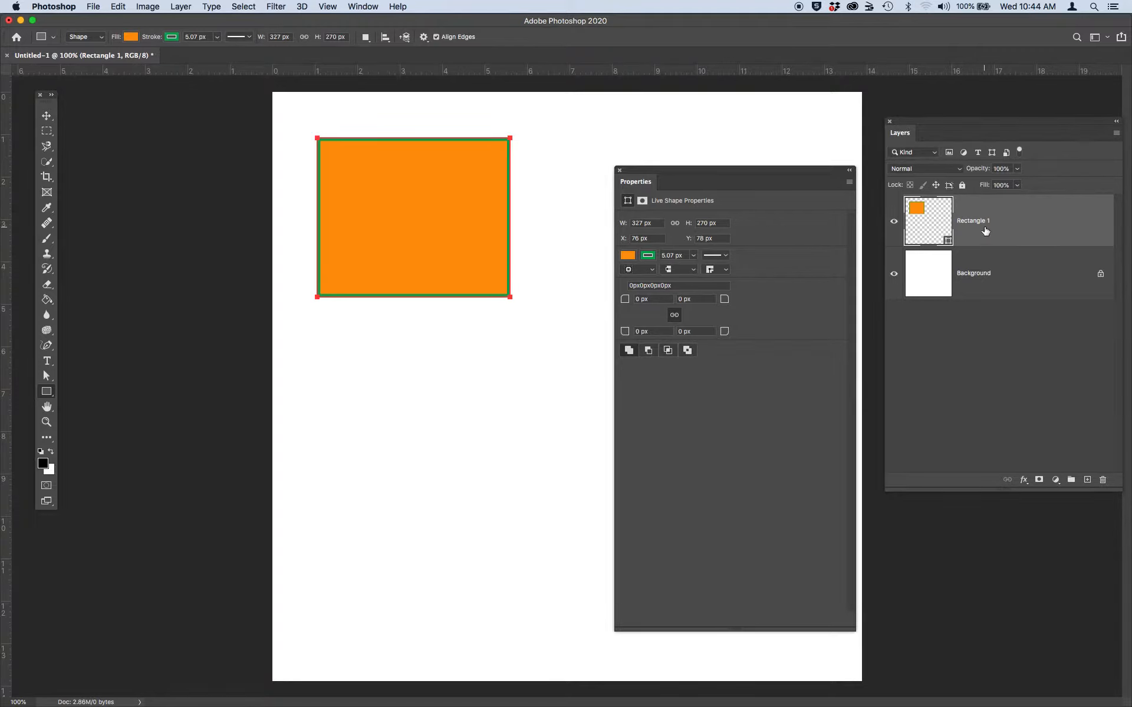
# - Recolor the rectangle with a yellow fill and a purple stroke
pyautogui.click(627, 257)
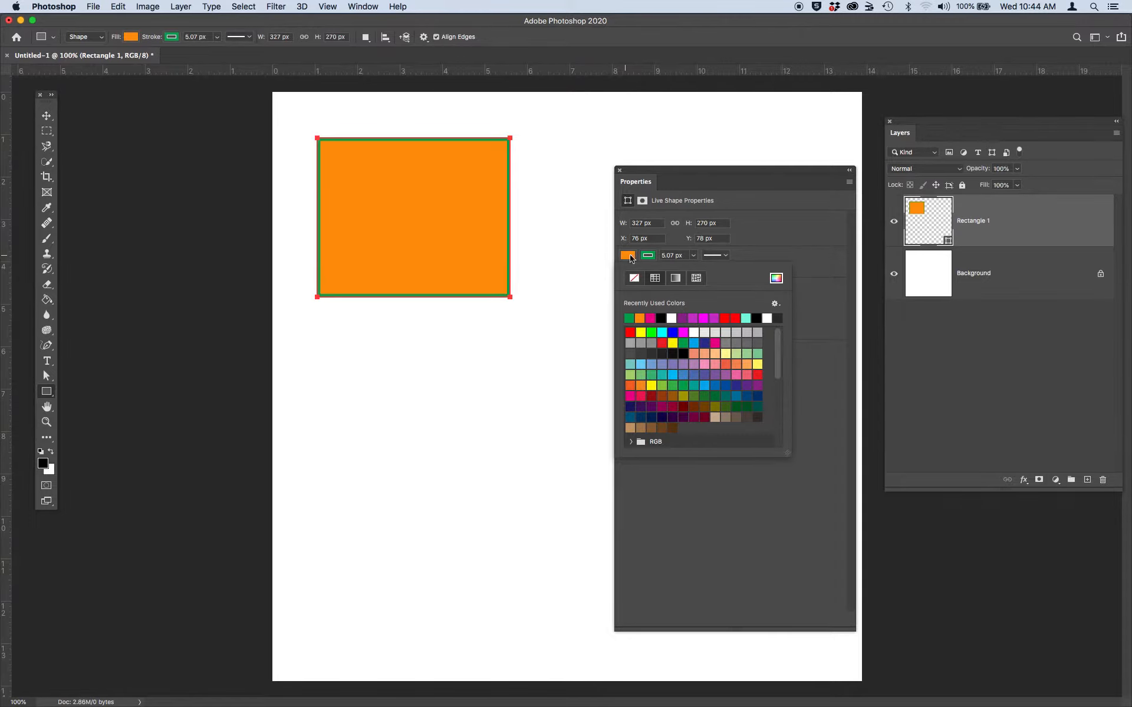
pyautogui.click(649, 255)
pyautogui.click(630, 254)
pyautogui.click(640, 332)
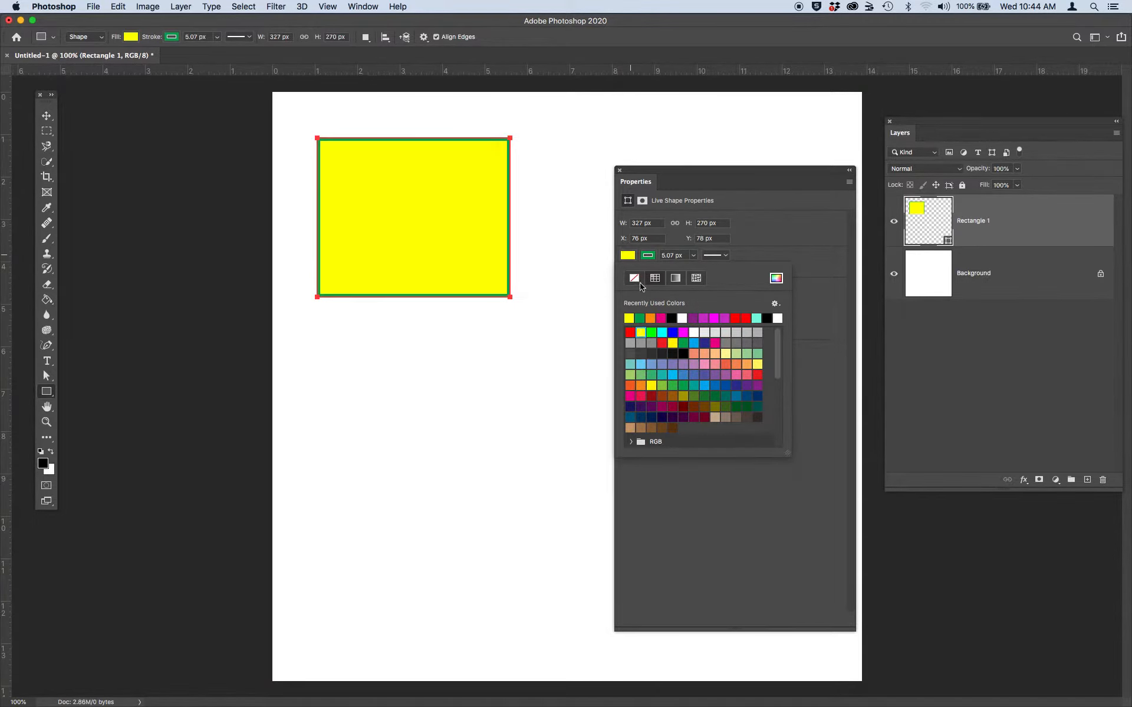
pyautogui.click(648, 255)
pyautogui.click(647, 256)
pyautogui.click(703, 318)
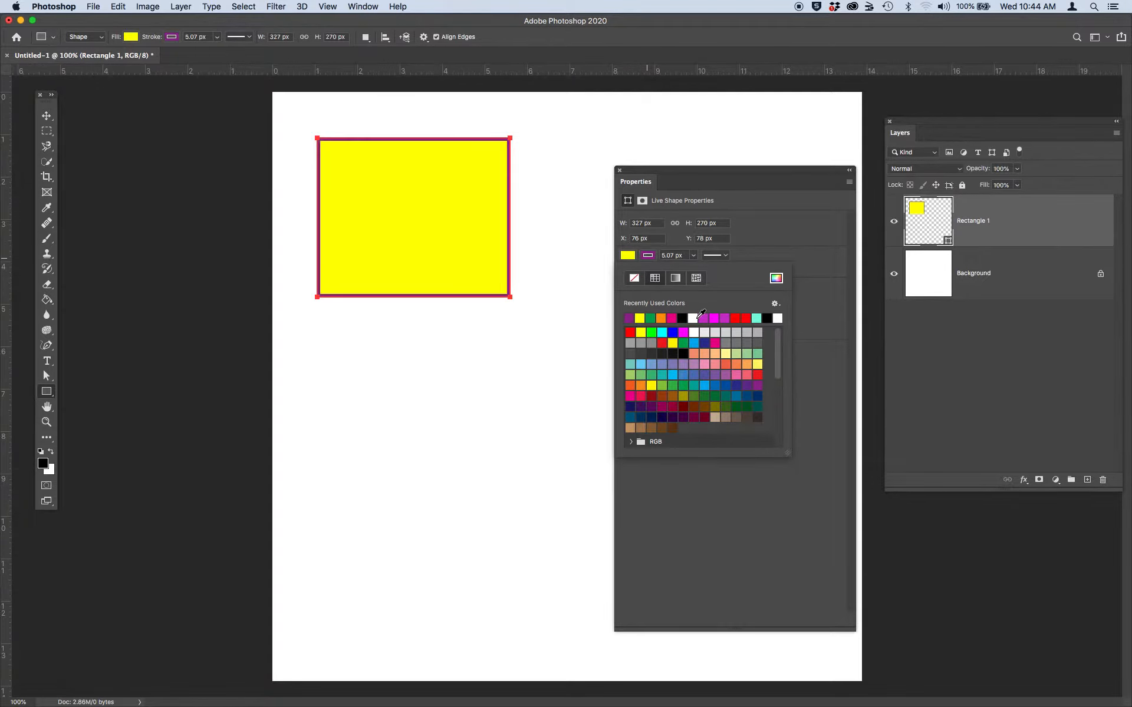
pyautogui.moveTo(682, 176); pyautogui.dragTo(679, 188)
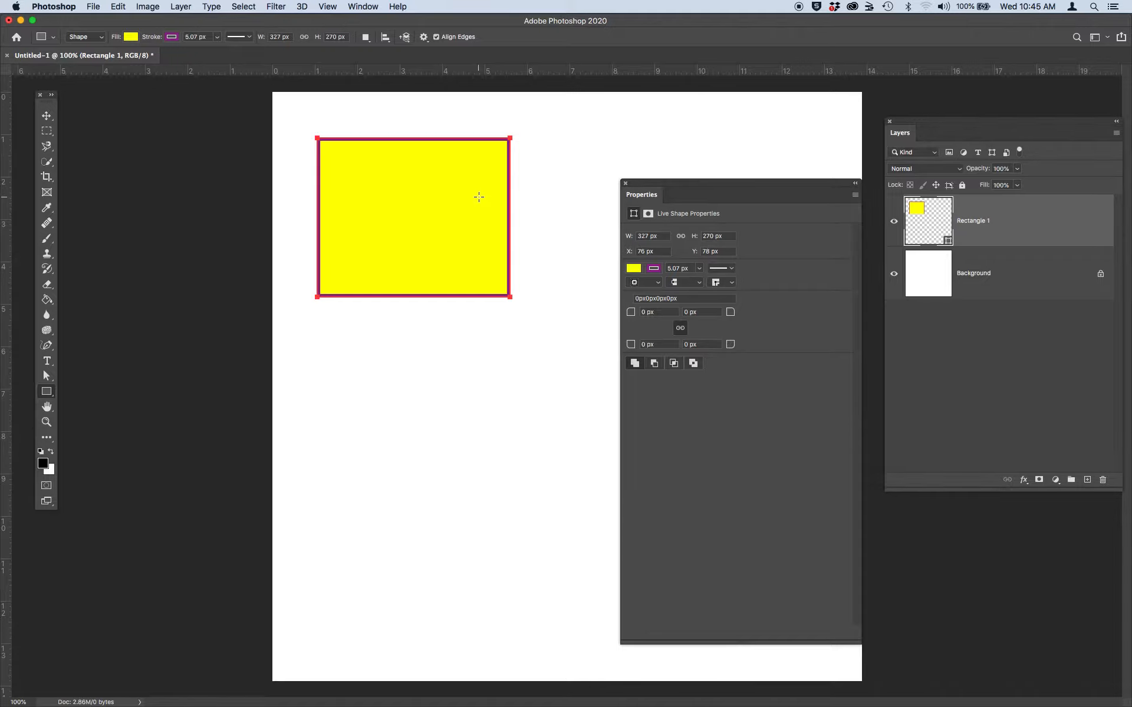
# - Change the rectangle's fill to green and draw a rounded rectangle about 308 × 202 px with a 10 px radius below it
pyautogui.rightClick(47, 391)
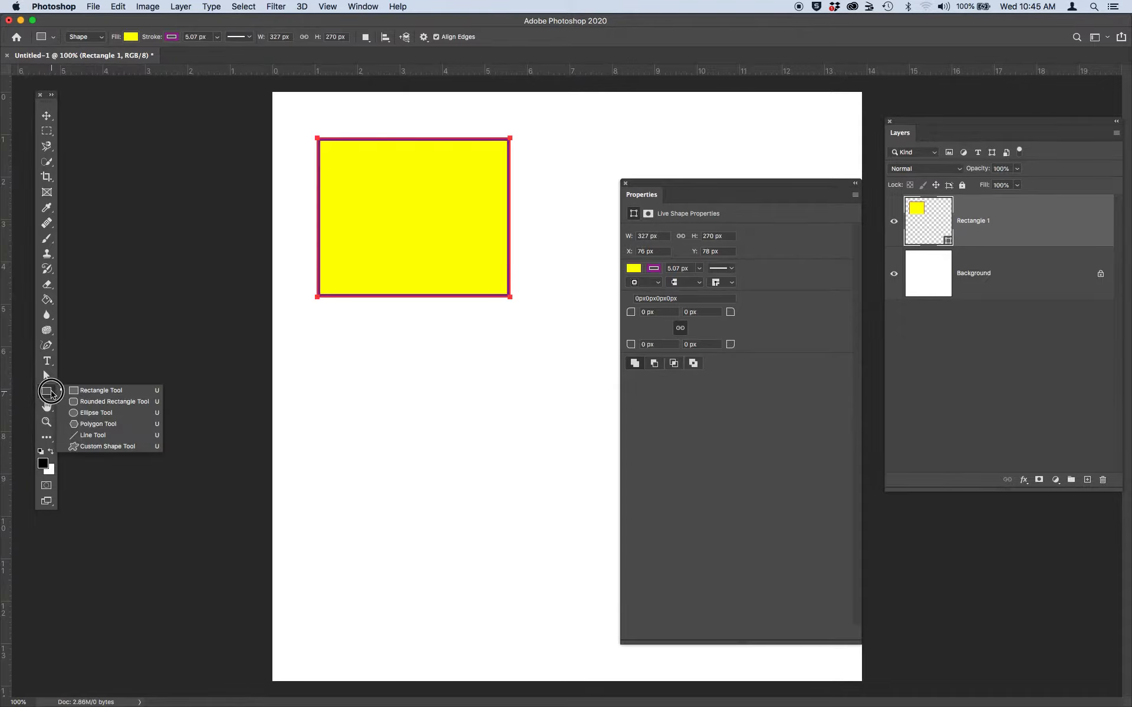
pyautogui.click(82, 403)
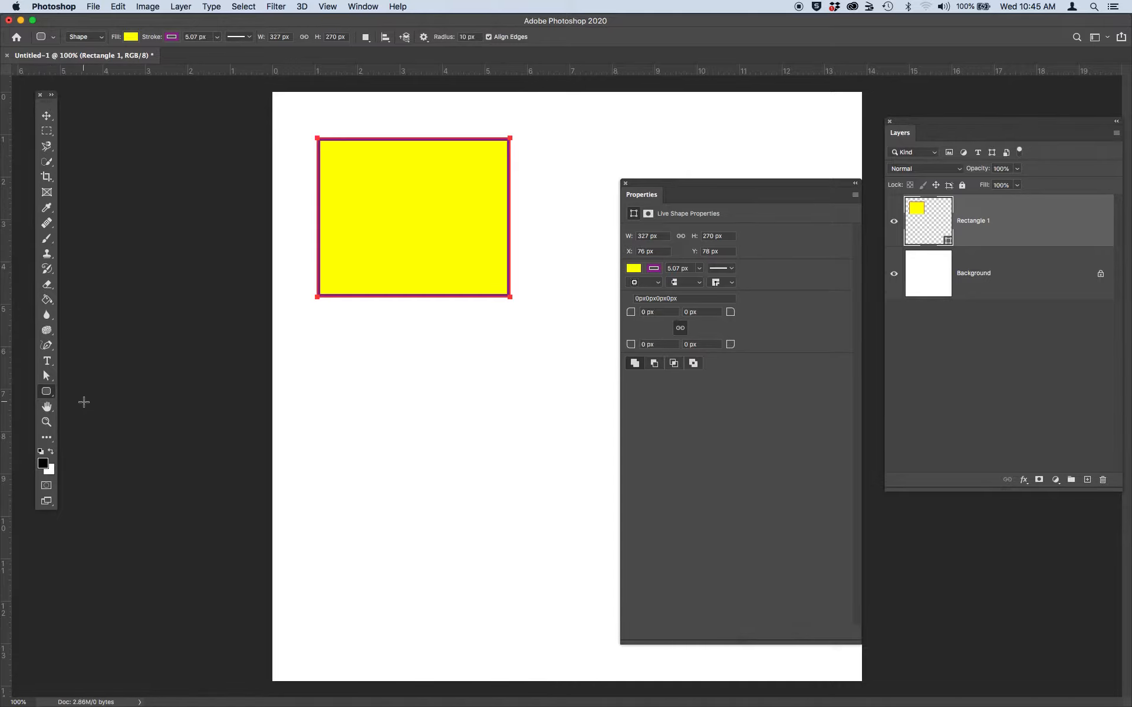
pyautogui.click(131, 37)
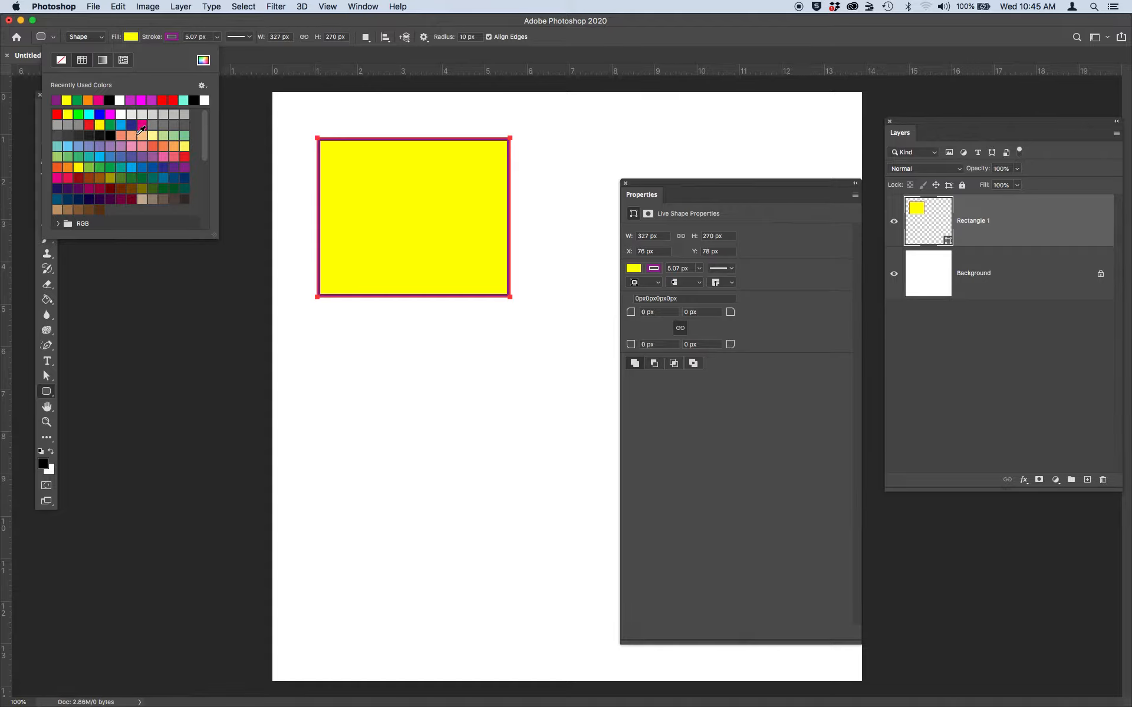
pyautogui.click(90, 125)
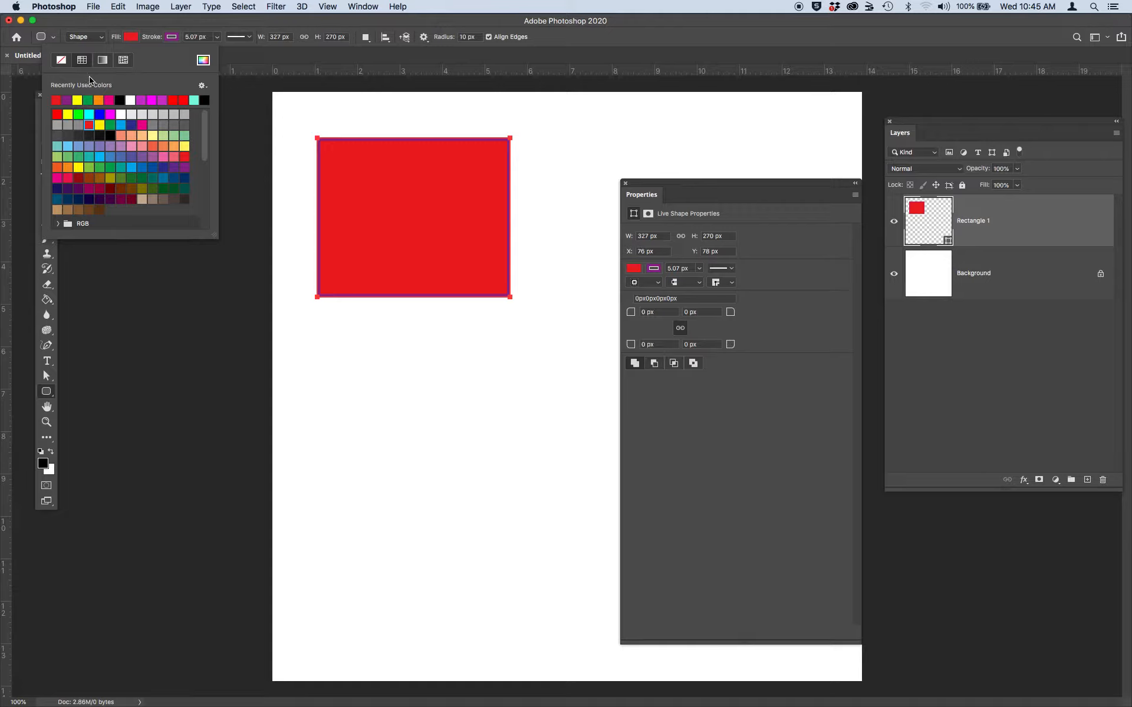
pyautogui.click(88, 100)
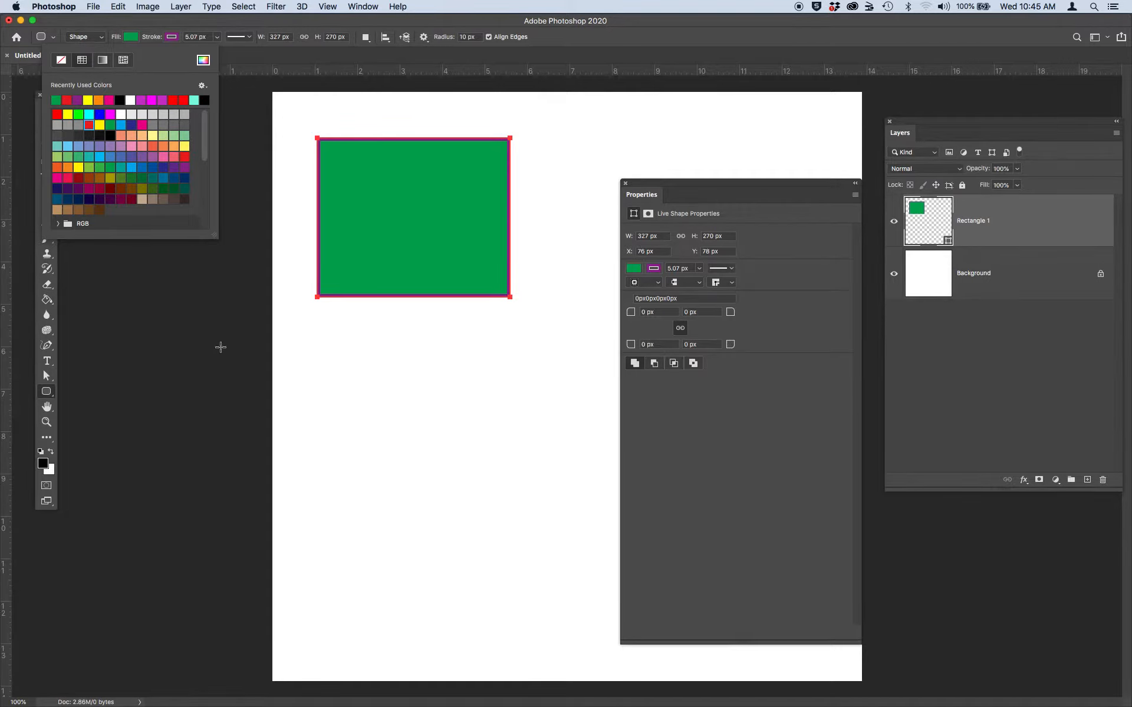
pyautogui.moveTo(334, 387); pyautogui.dragTo(516, 505)
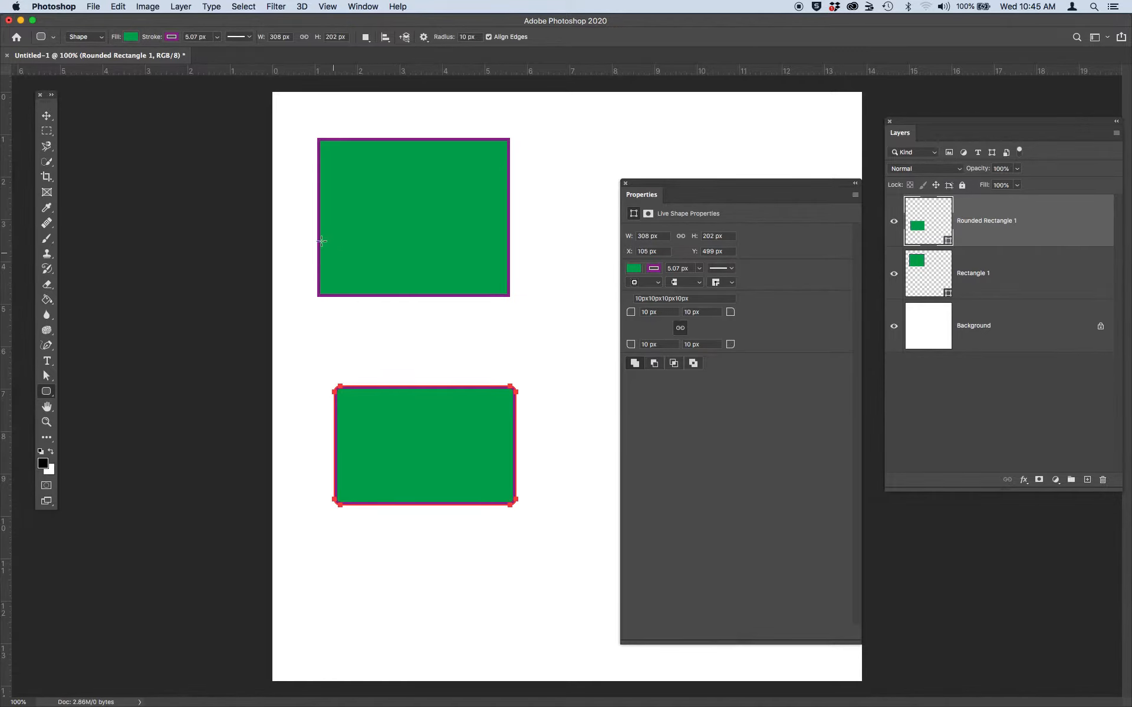
# - Give the rounded rectangle a magenta fill and a light pink dashed stroke
pyautogui.click(130, 38)
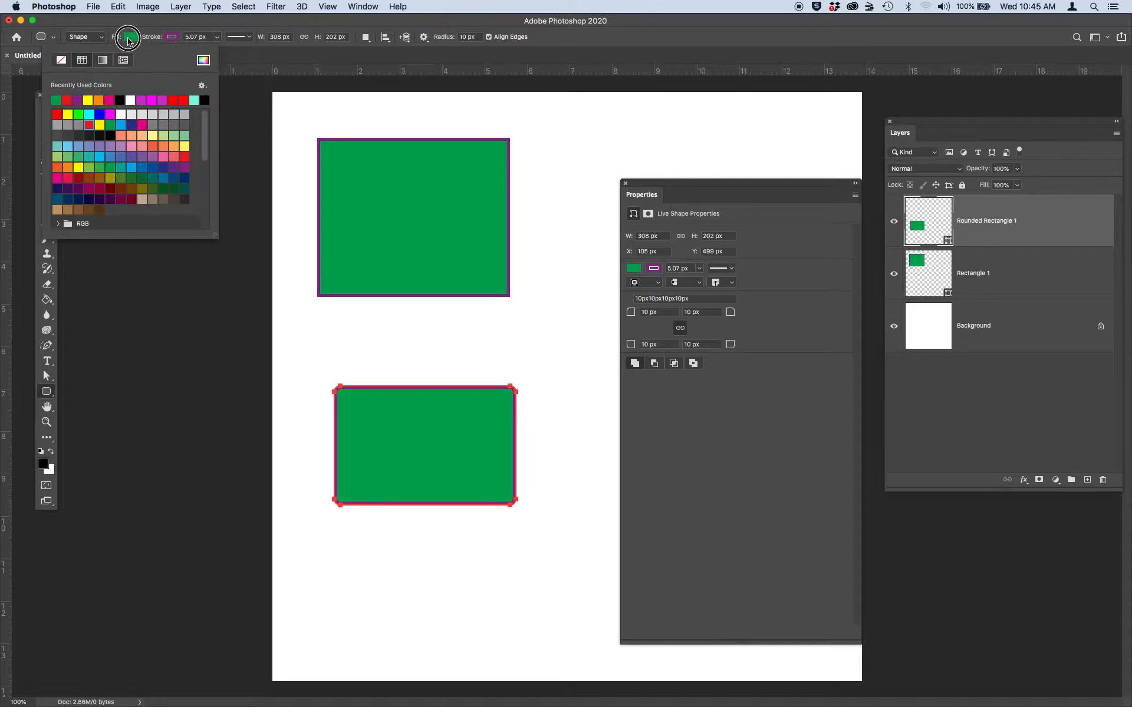
pyautogui.click(164, 99)
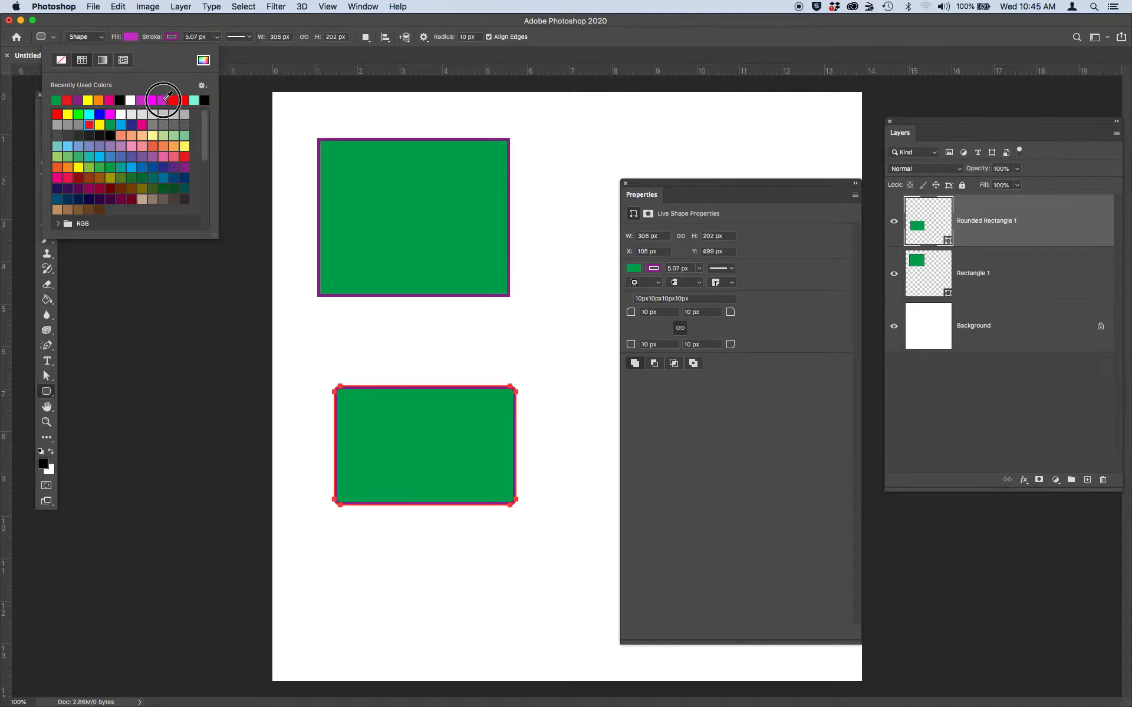
pyautogui.click(171, 37)
pyautogui.click(178, 147)
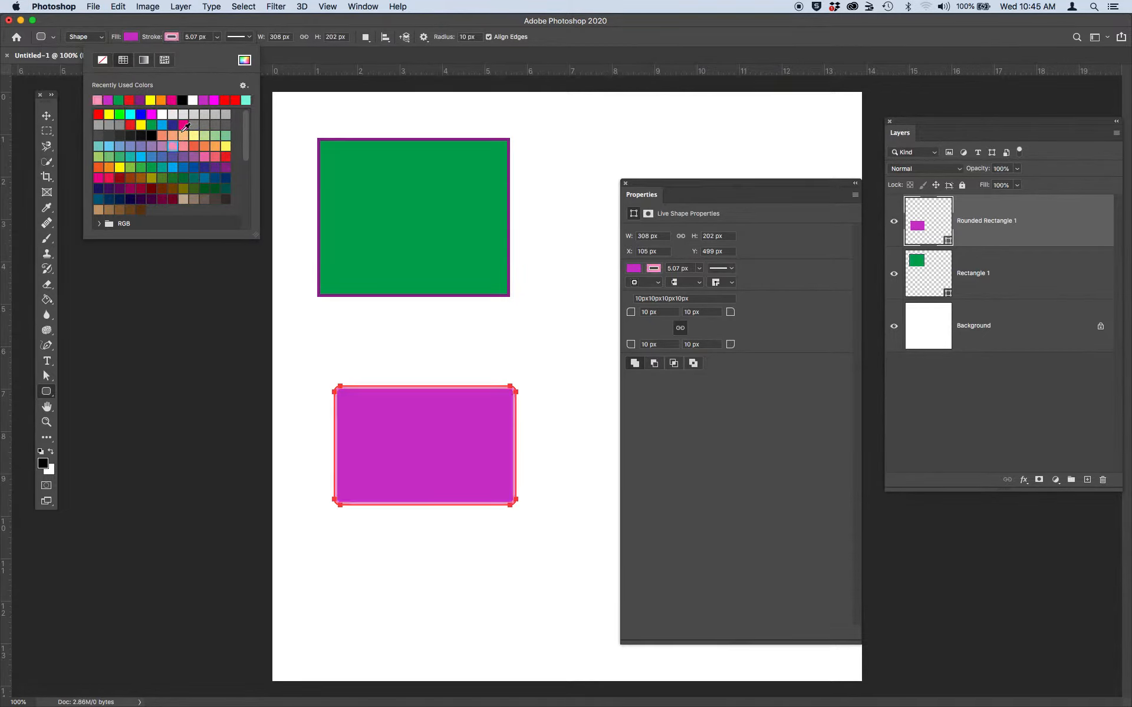
pyautogui.click(238, 37)
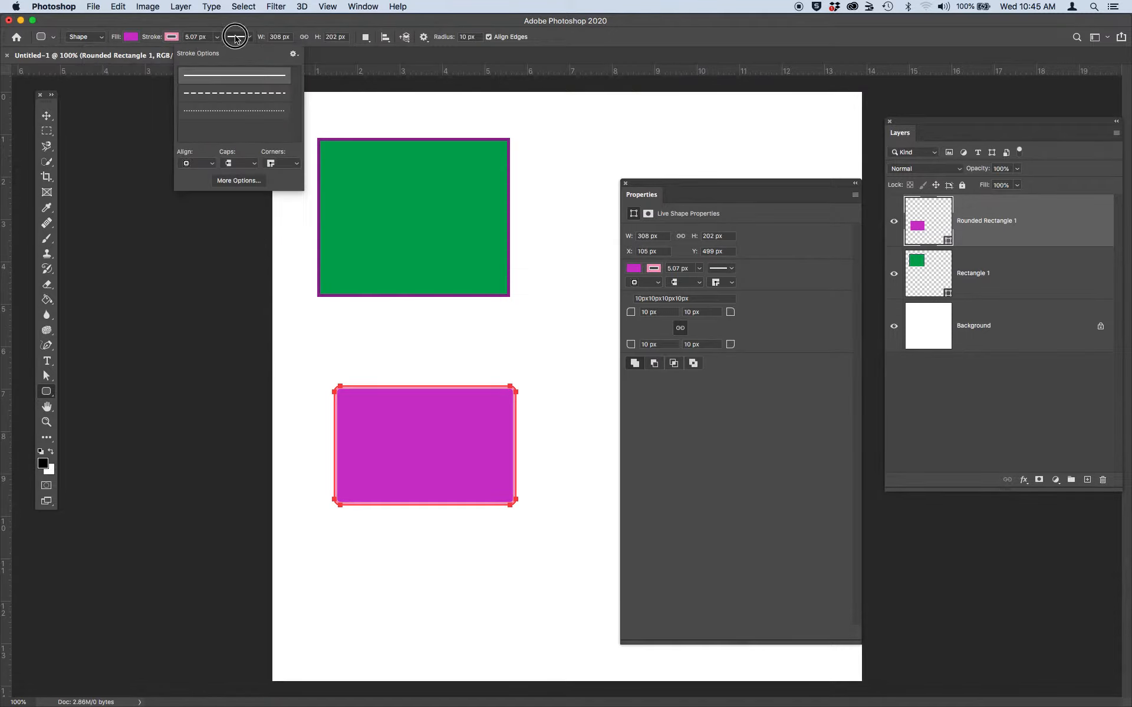
pyautogui.click(230, 96)
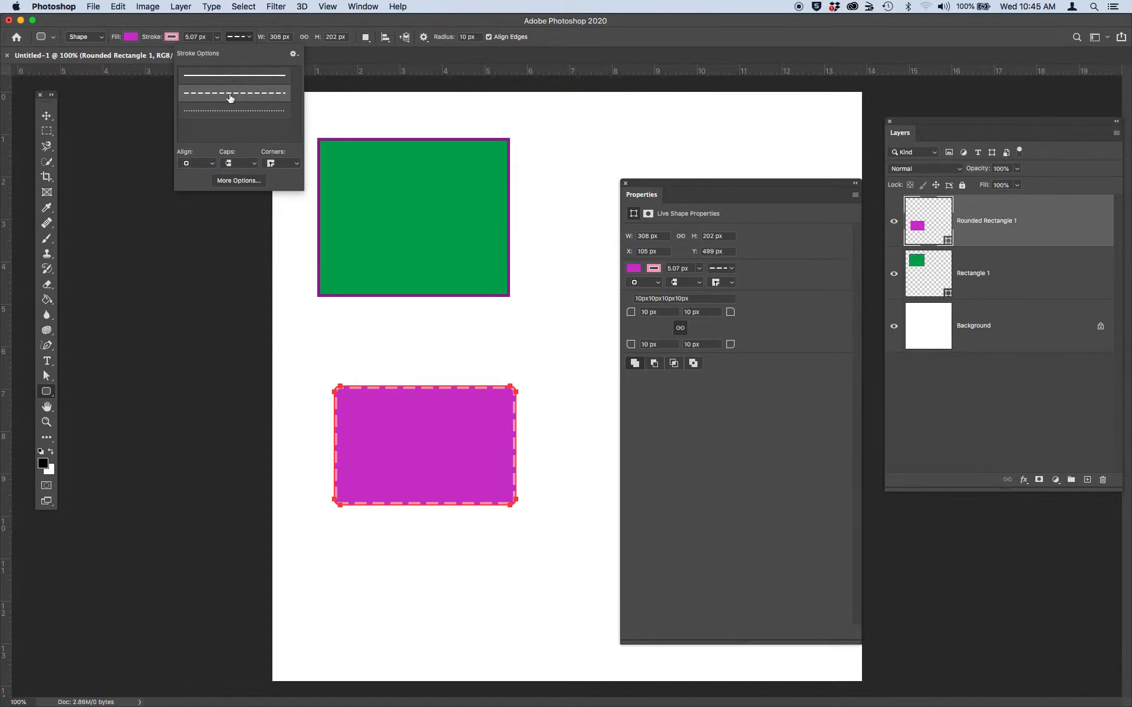
# - Inspect the rounded rectangle's dashed stroke and move the Properties panel off the canvas to beneath the Layers panel
pyautogui.click(47, 115)
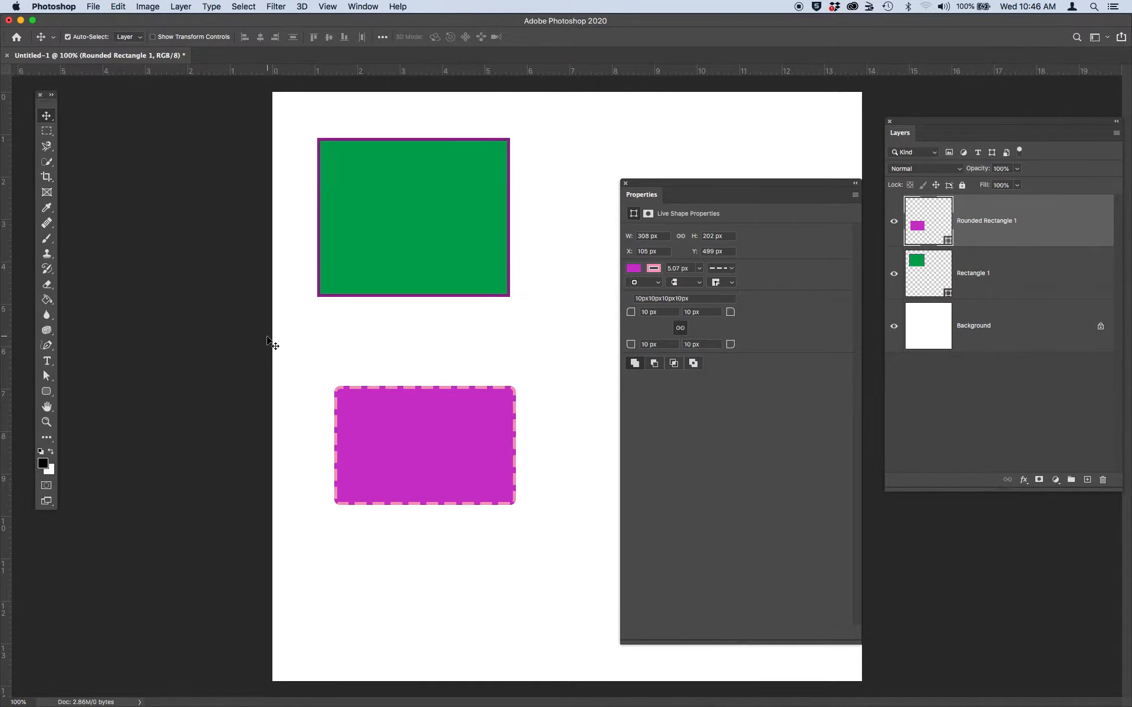
pyautogui.press('super+equal')
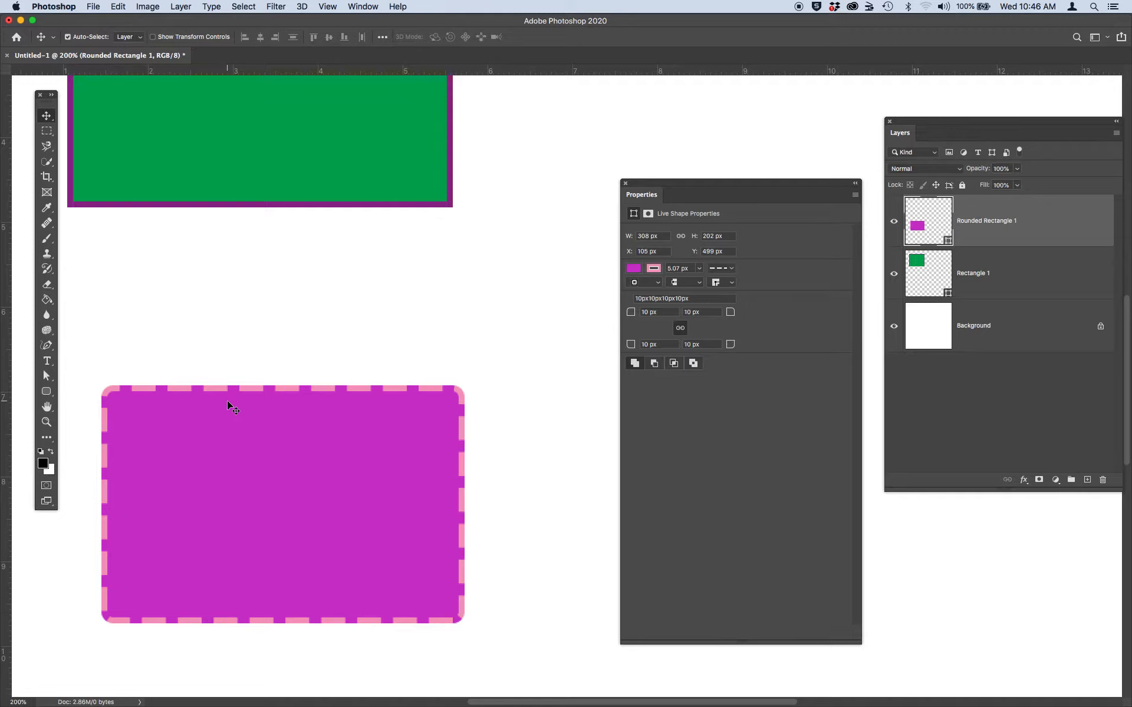
pyautogui.press('super+minus')
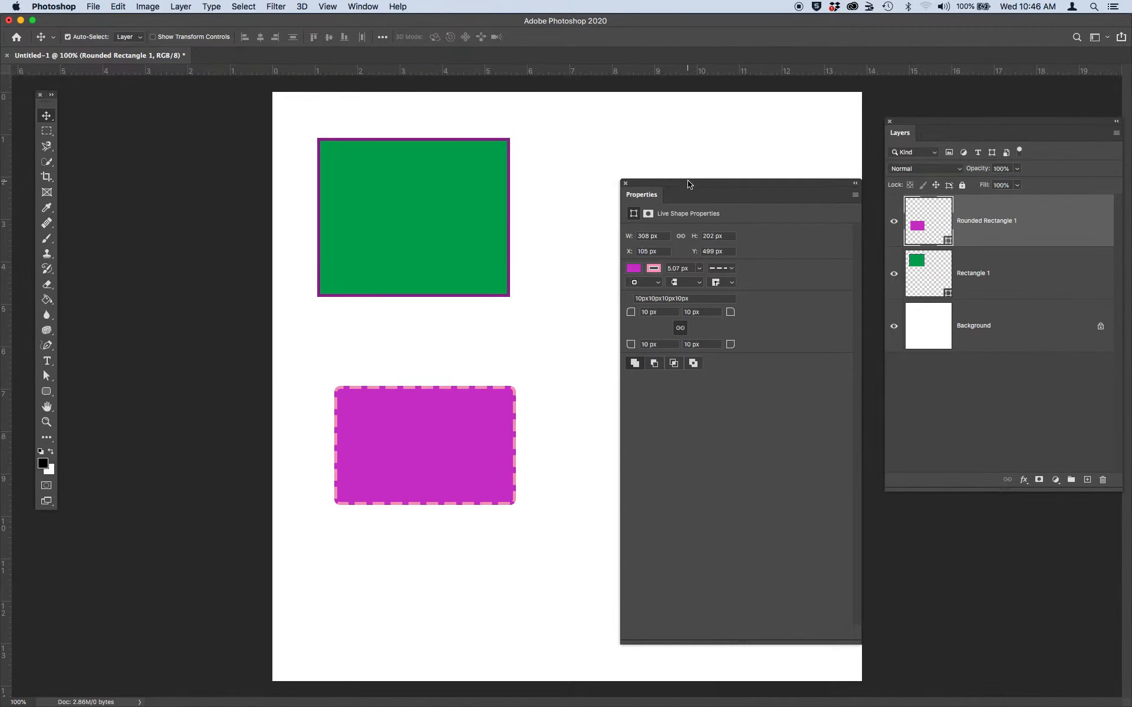
pyautogui.moveTo(688, 185); pyautogui.dragTo(940, 384)
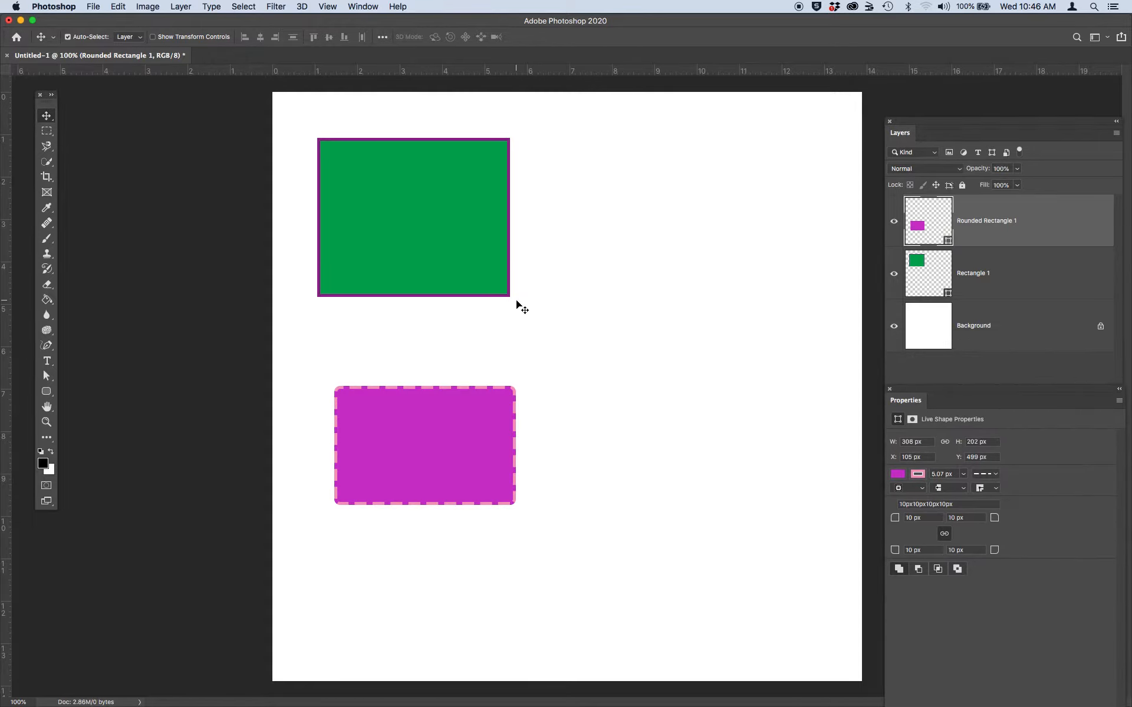
# - Draw the first Leaf Trees custom shape as a path, placing the large tree beside the green rectangle
pyautogui.click(47, 392)
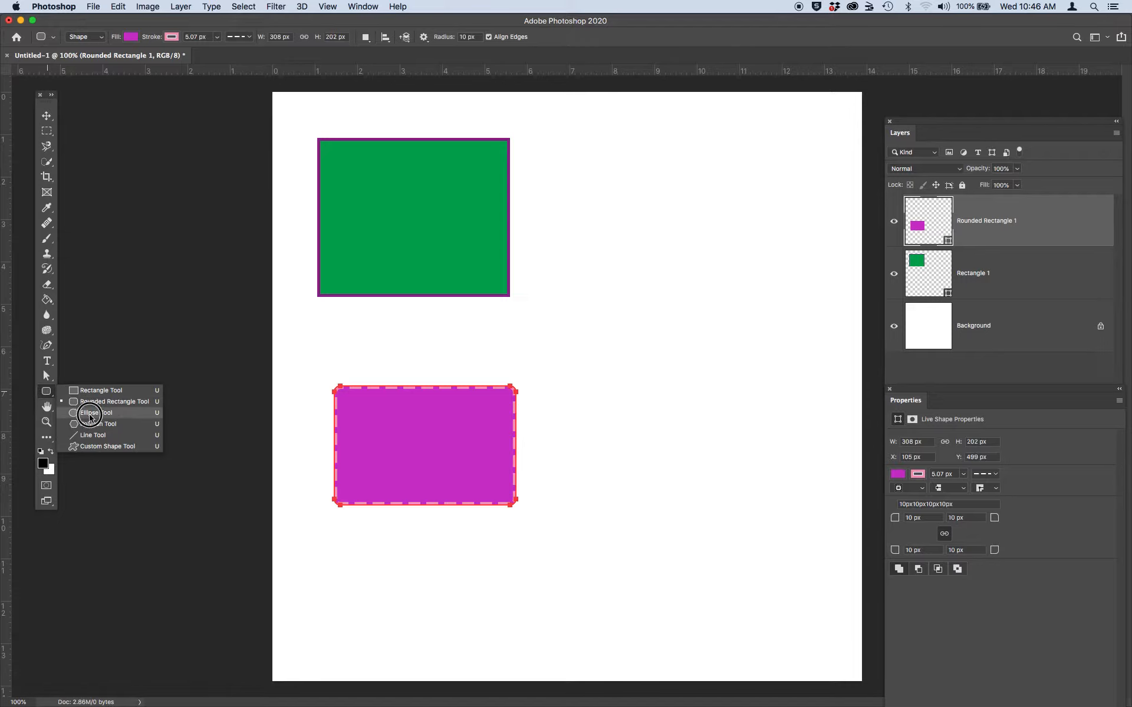
pyautogui.click(94, 447)
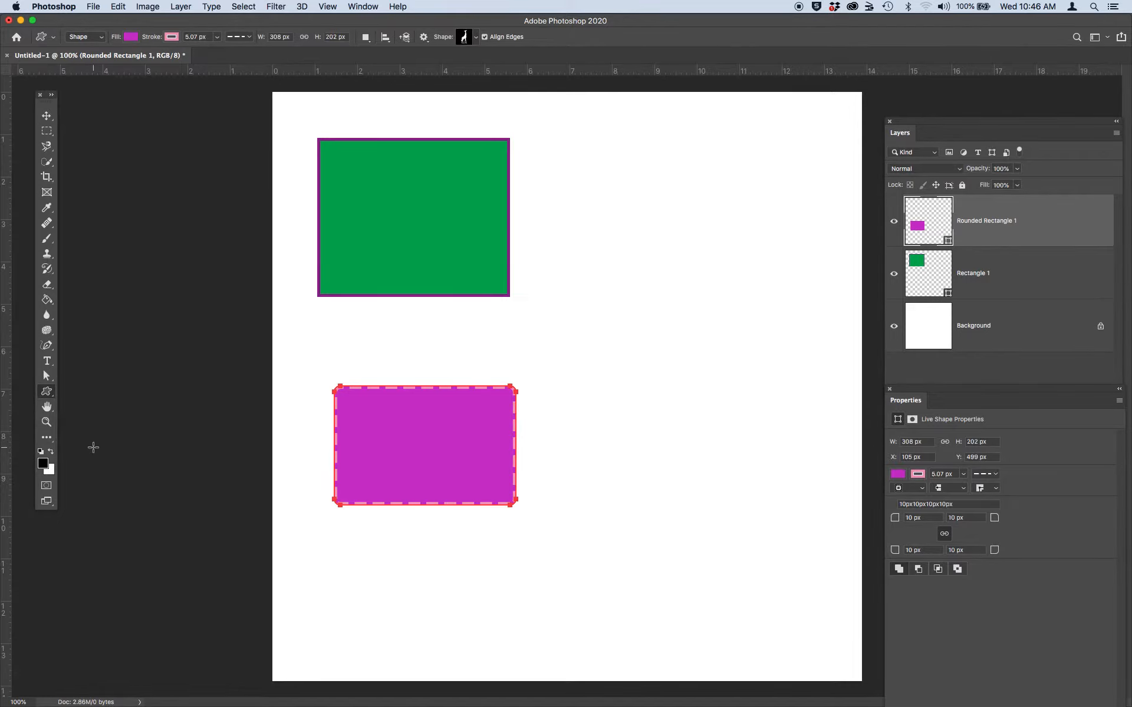
pyautogui.click(88, 37)
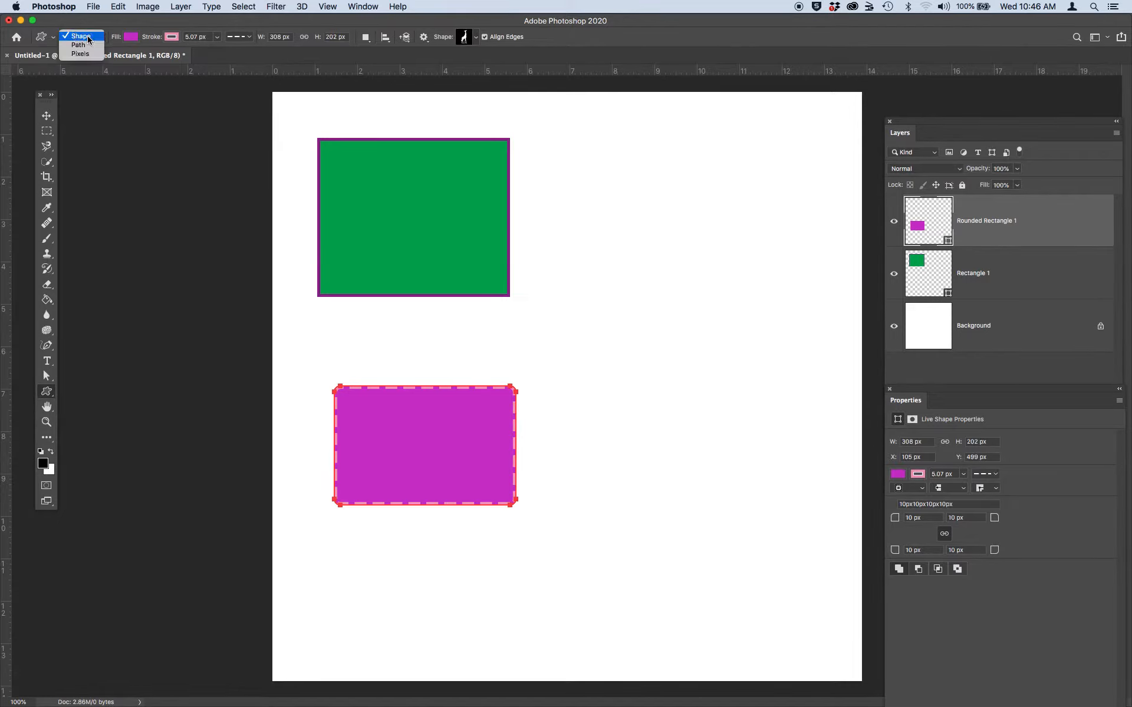
pyautogui.click(88, 45)
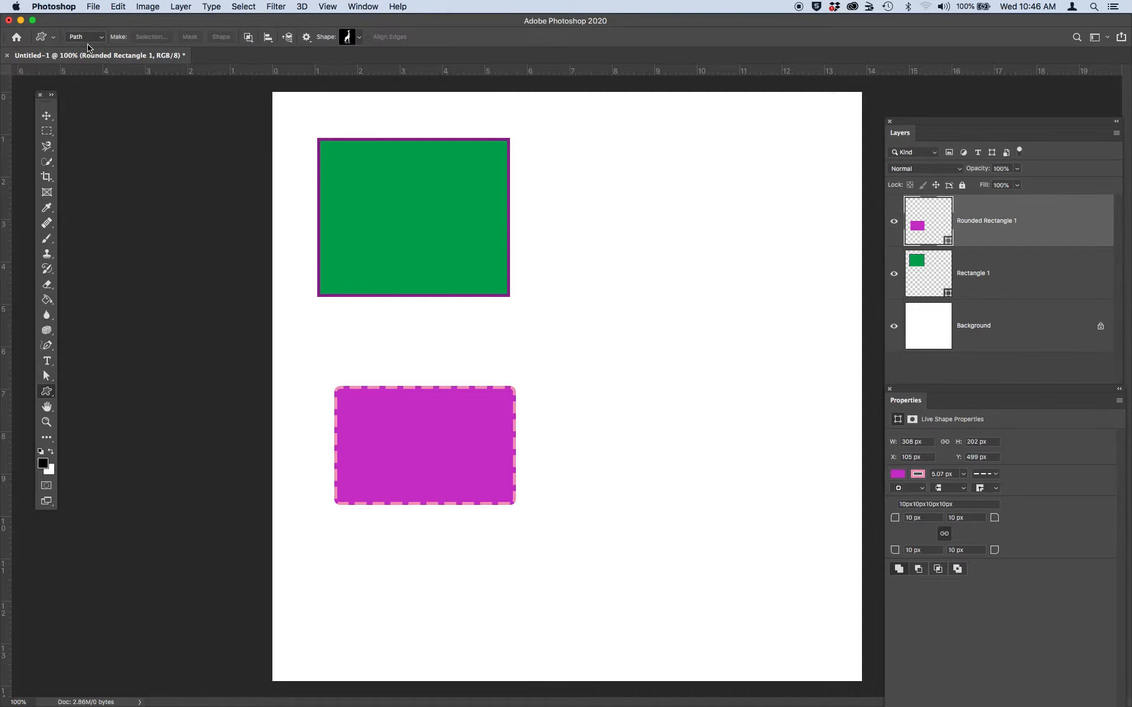
pyautogui.click(360, 39)
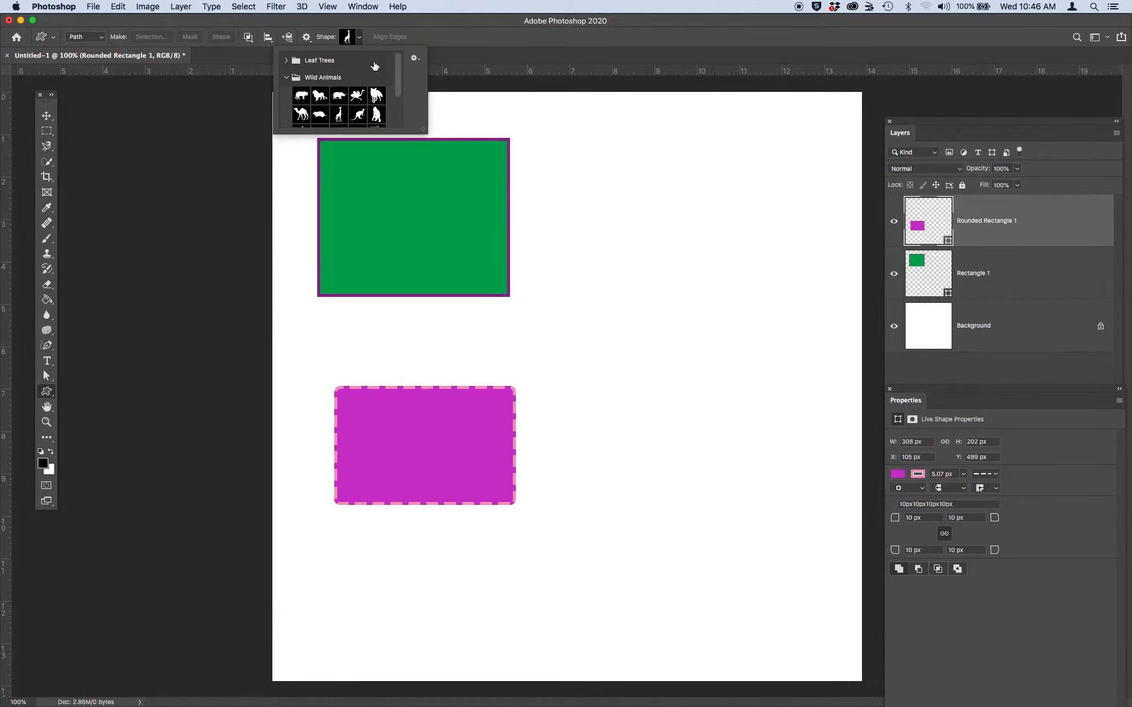
pyautogui.click(286, 60)
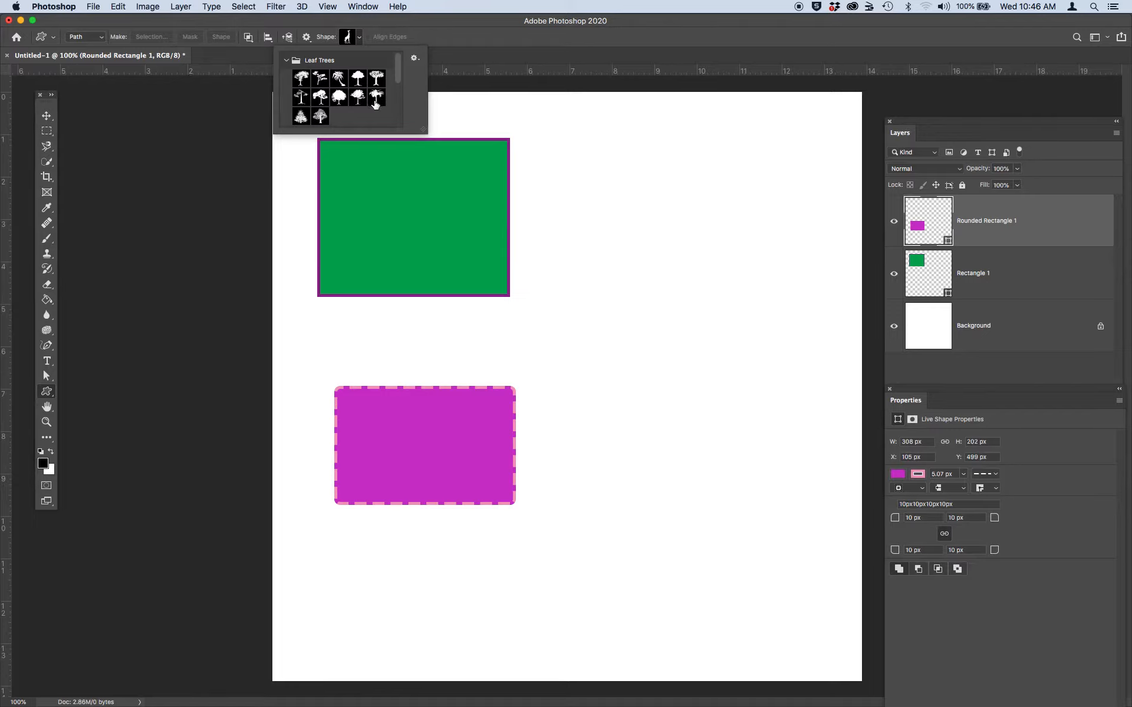
pyautogui.click(302, 81)
pyautogui.moveTo(556, 171); pyautogui.dragTo(749, 411)
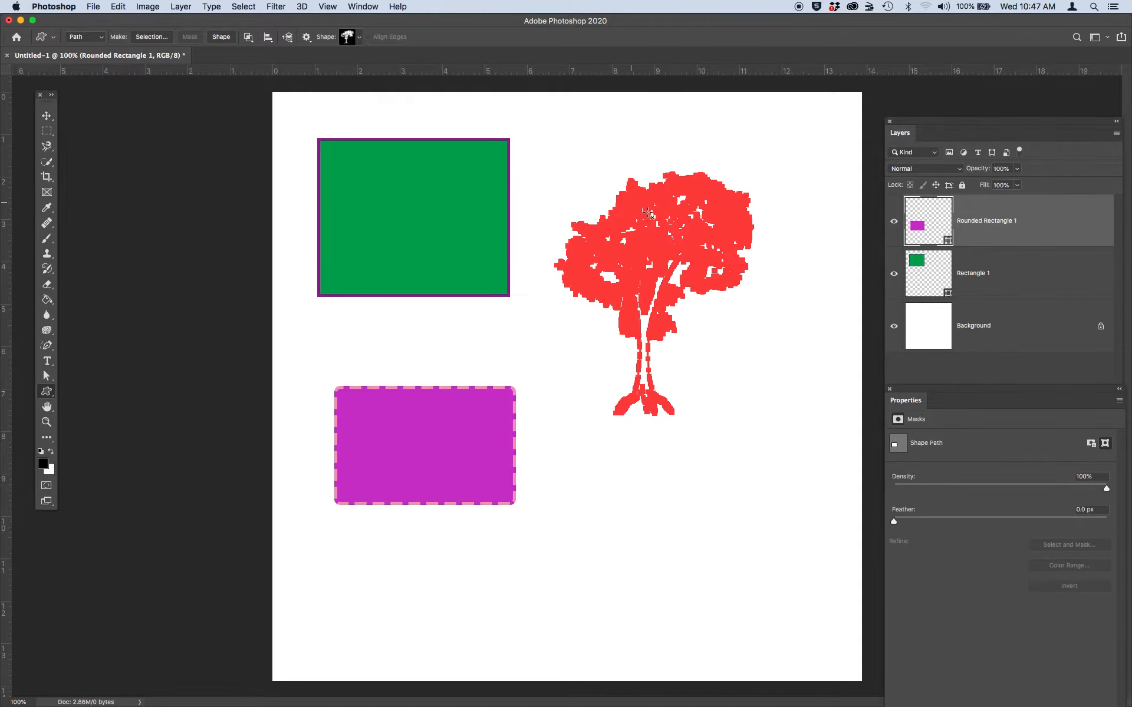
# - Convert the tree path into a shape layer and rename the layer as Tree
pyautogui.click(221, 38)
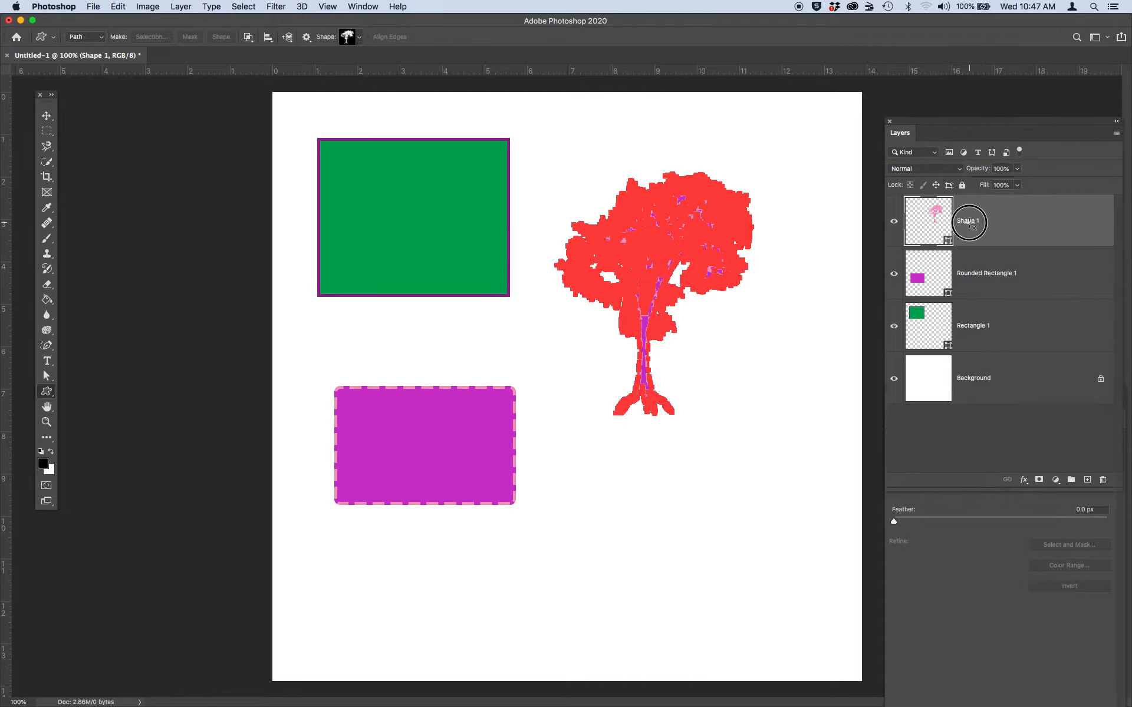
pyautogui.doubleClick(968, 221)
pyautogui.write('Tree')
pyautogui.press('Return')
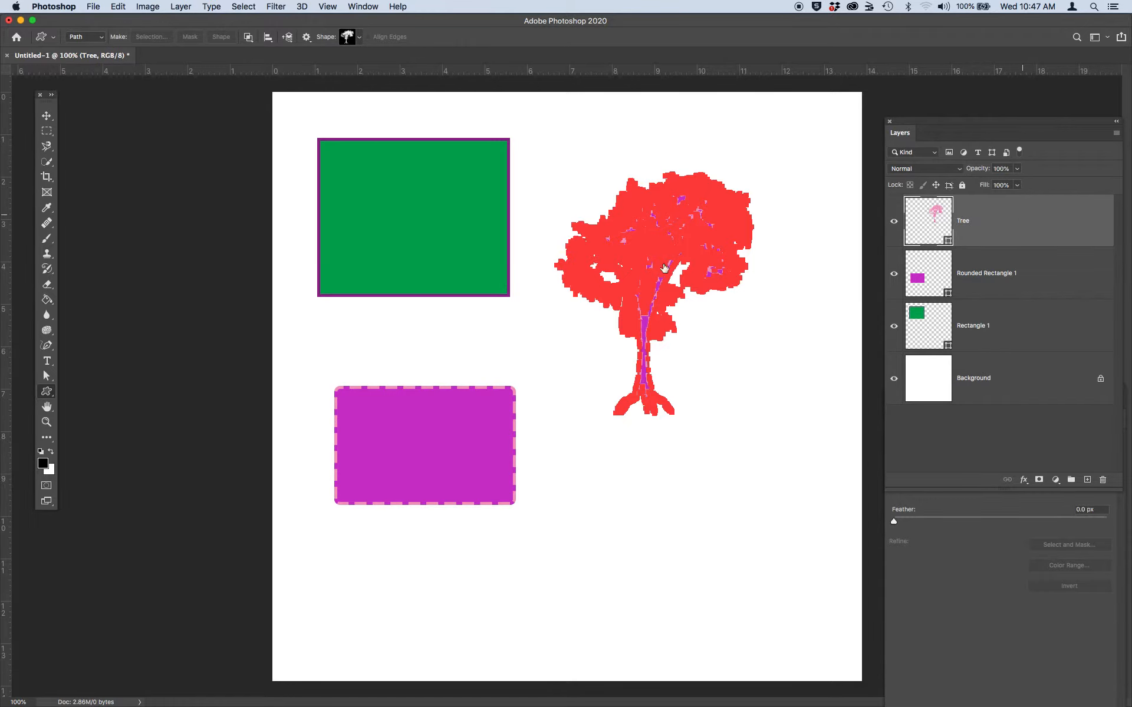
pyautogui.click(48, 121)
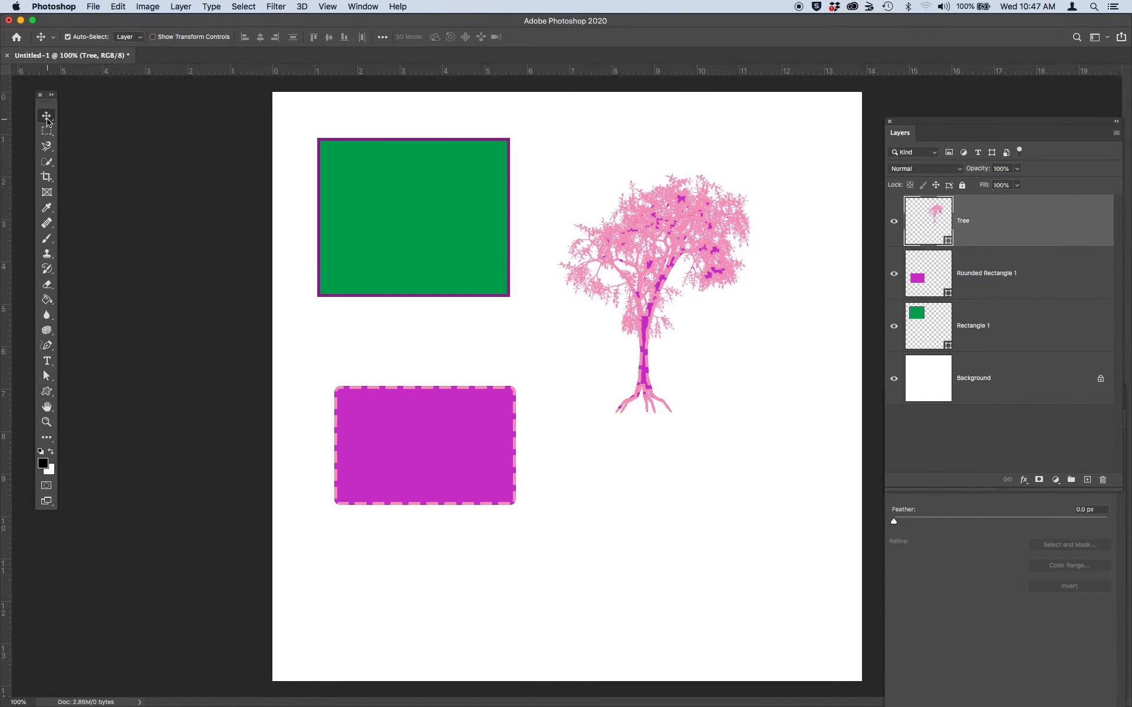
# - Switch the Custom Shape tool to Shape mode and give the tree an orange-yellow-orange linear gradient fill
pyautogui.click(46, 396)
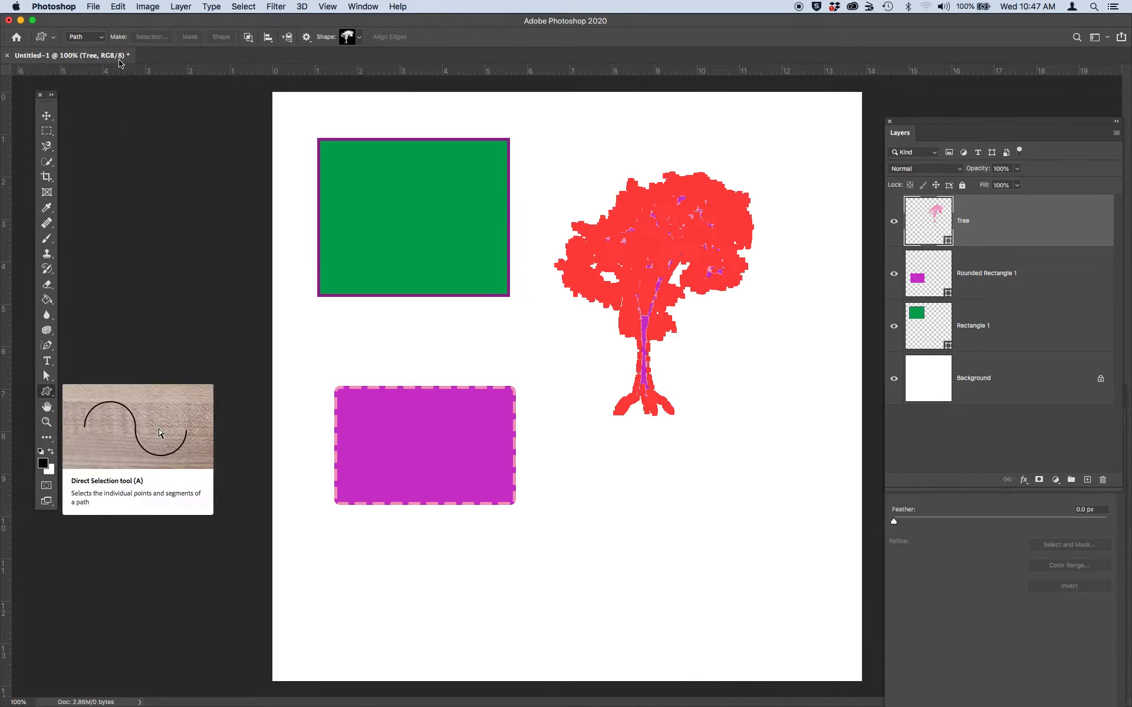
pyautogui.click(98, 39)
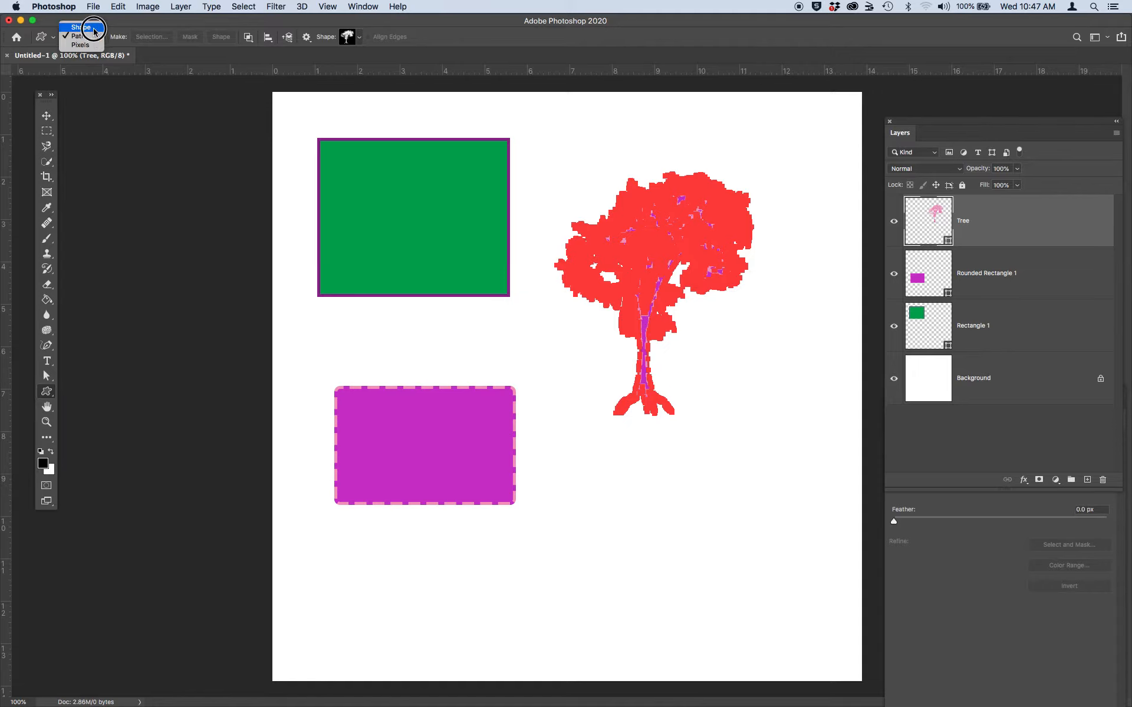
pyautogui.click(81, 27)
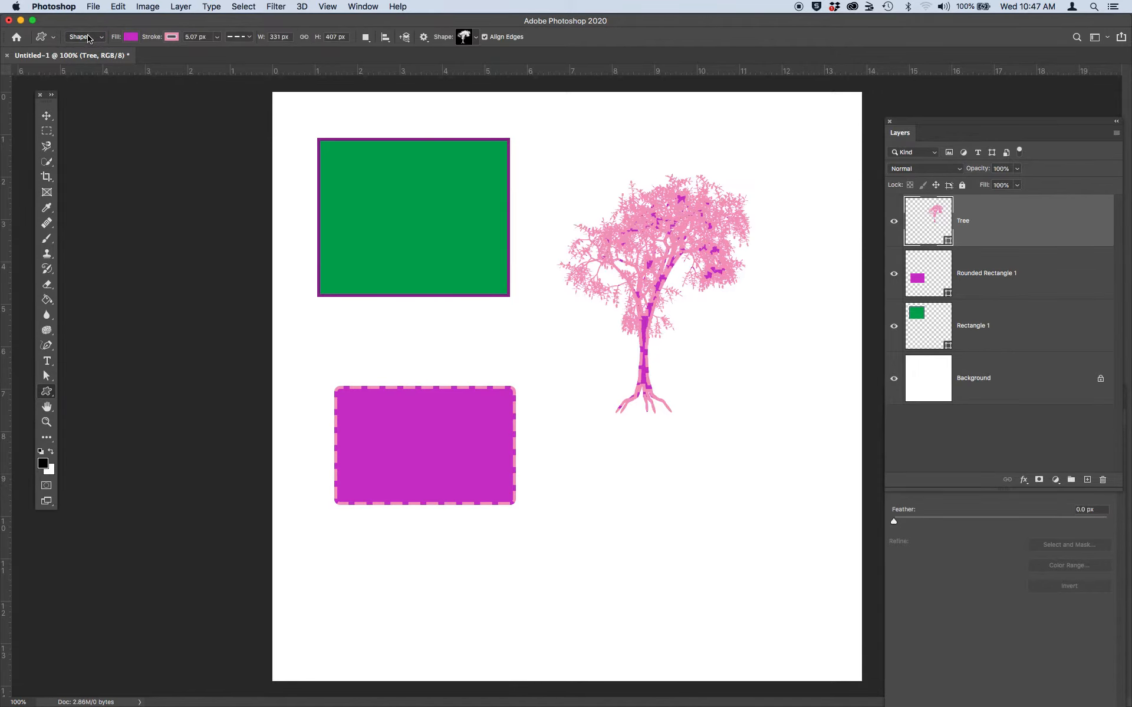
pyautogui.click(131, 37)
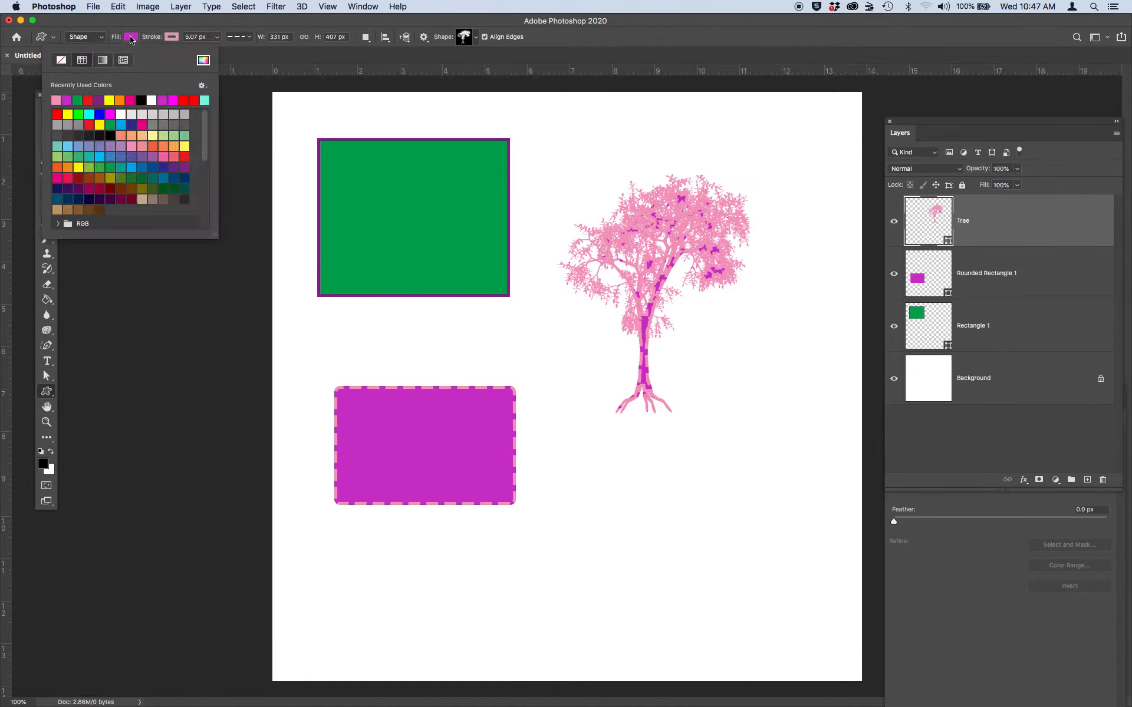
pyautogui.click(102, 59)
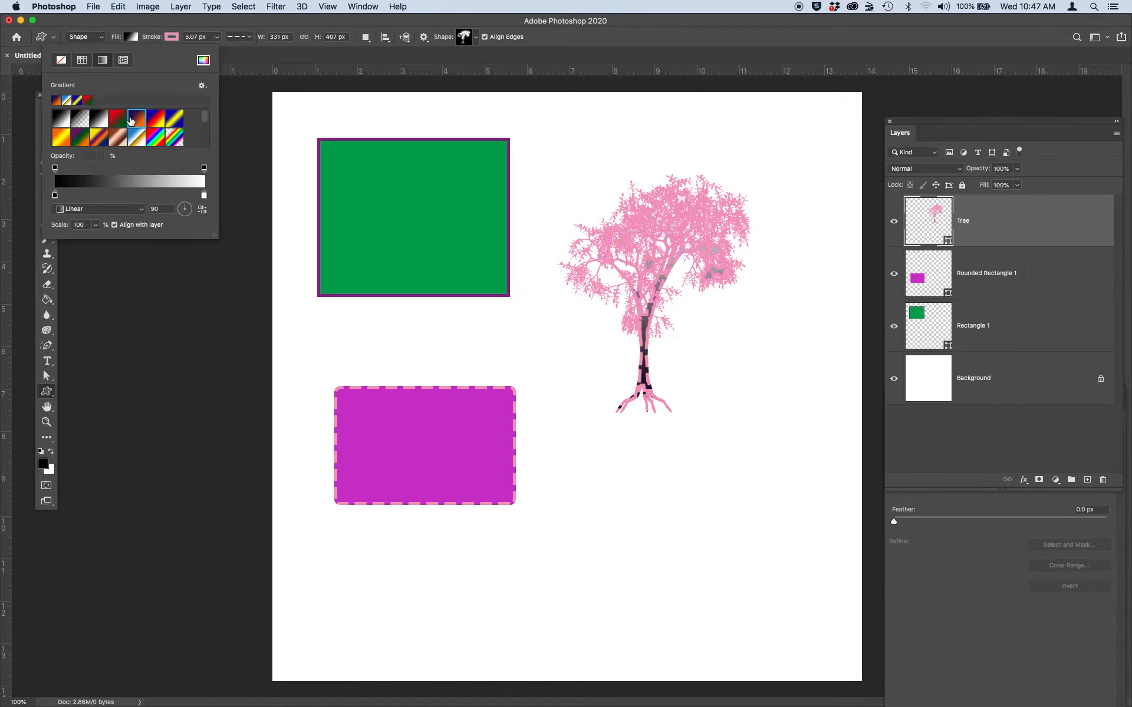
pyautogui.click(61, 138)
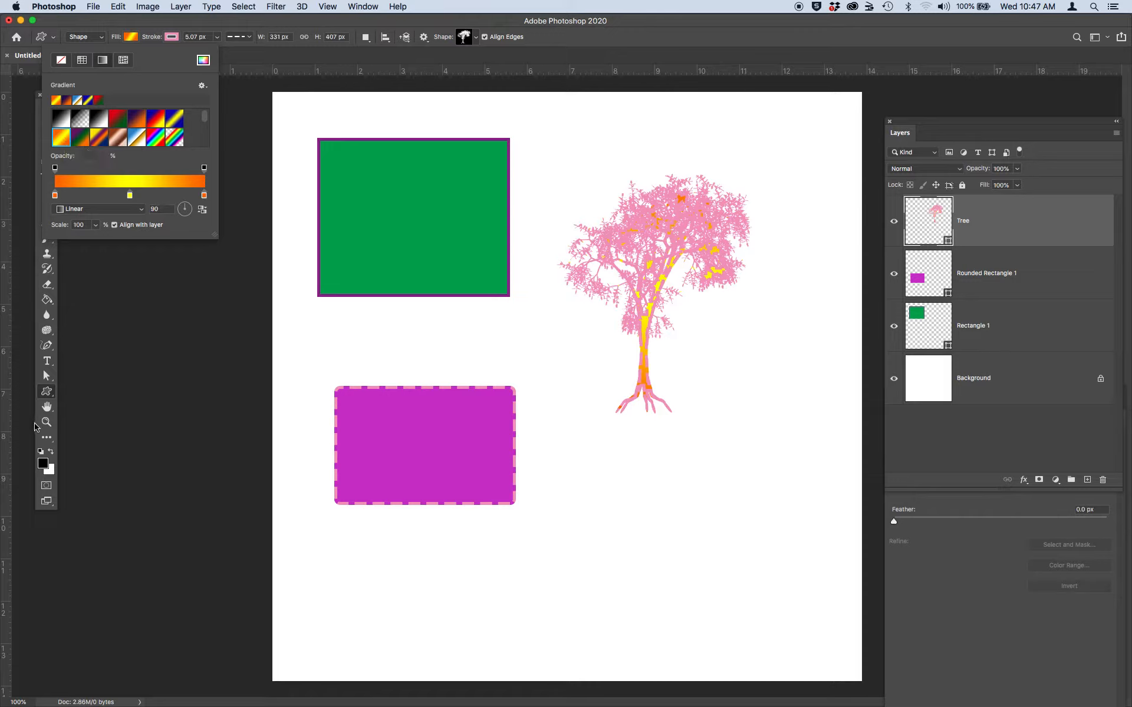
# - Draw the elephant custom shape from the Wild Animals set below the tree, about 319 × 222 px
pyautogui.click(46, 392)
pyautogui.moveTo(49, 393); pyautogui.dragTo(87, 446)
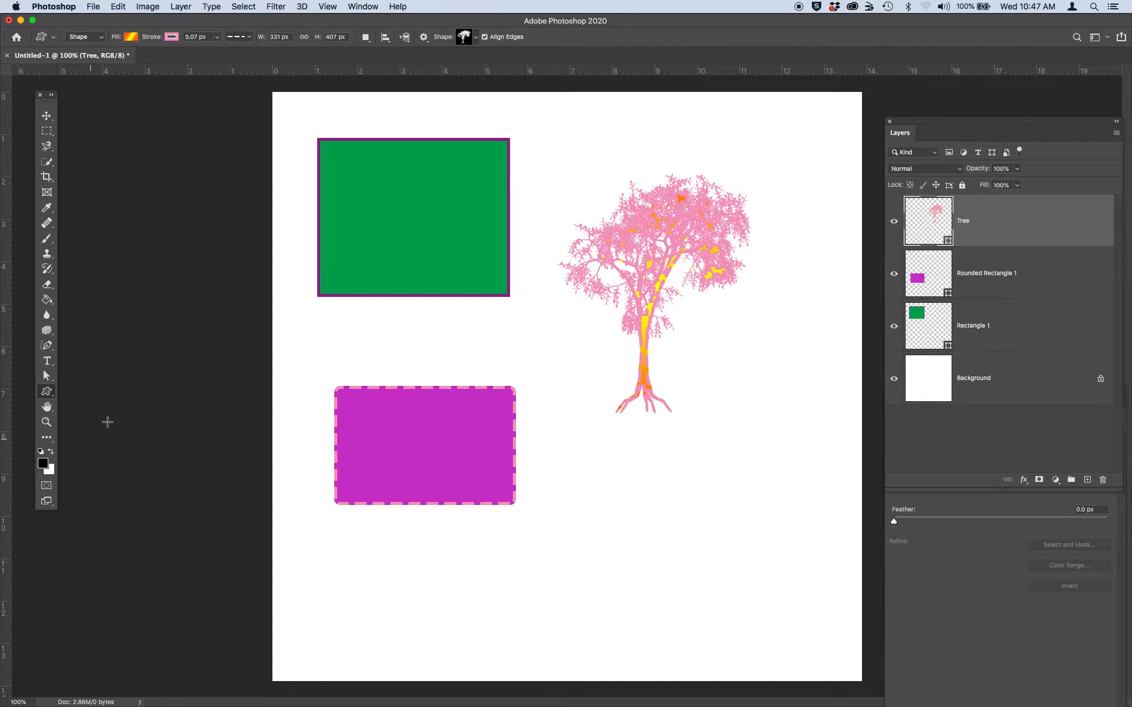
pyautogui.click(476, 38)
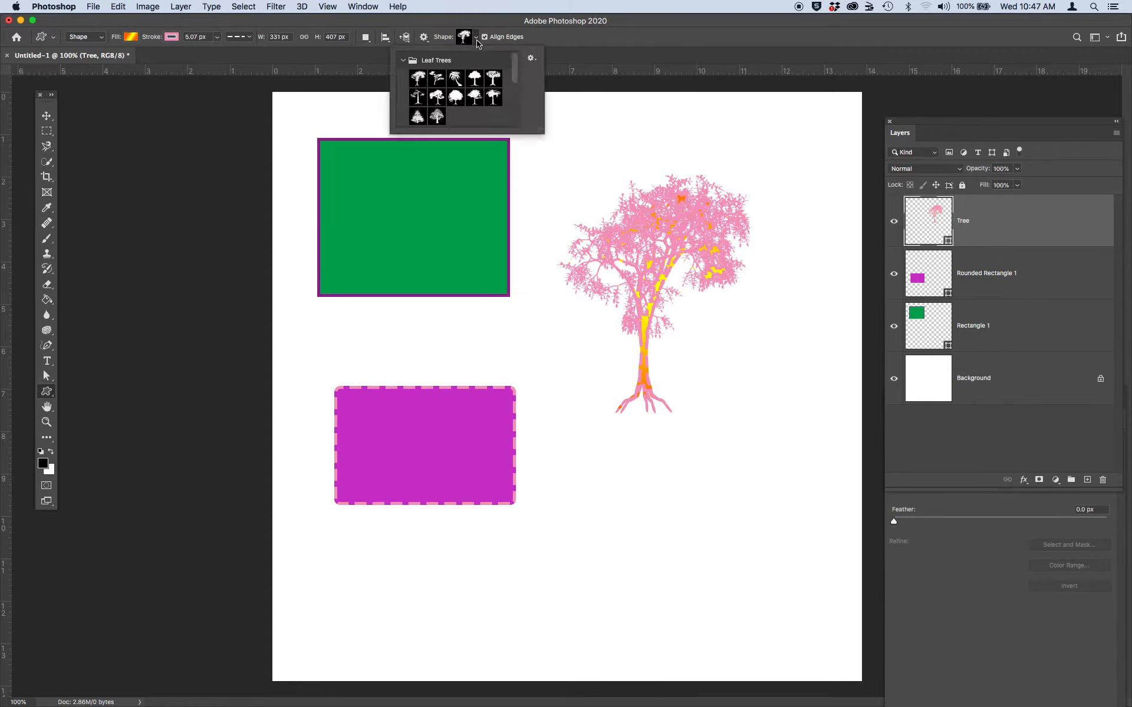
pyautogui.click(406, 62)
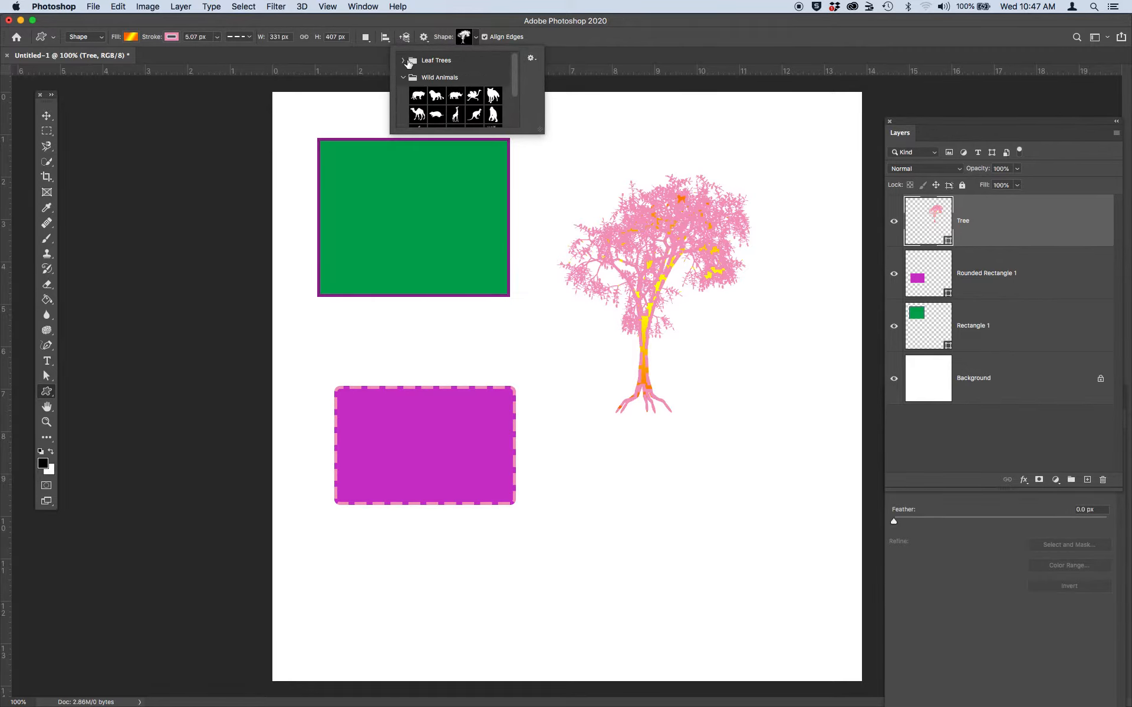
pyautogui.scroll(-1, 460, 108)
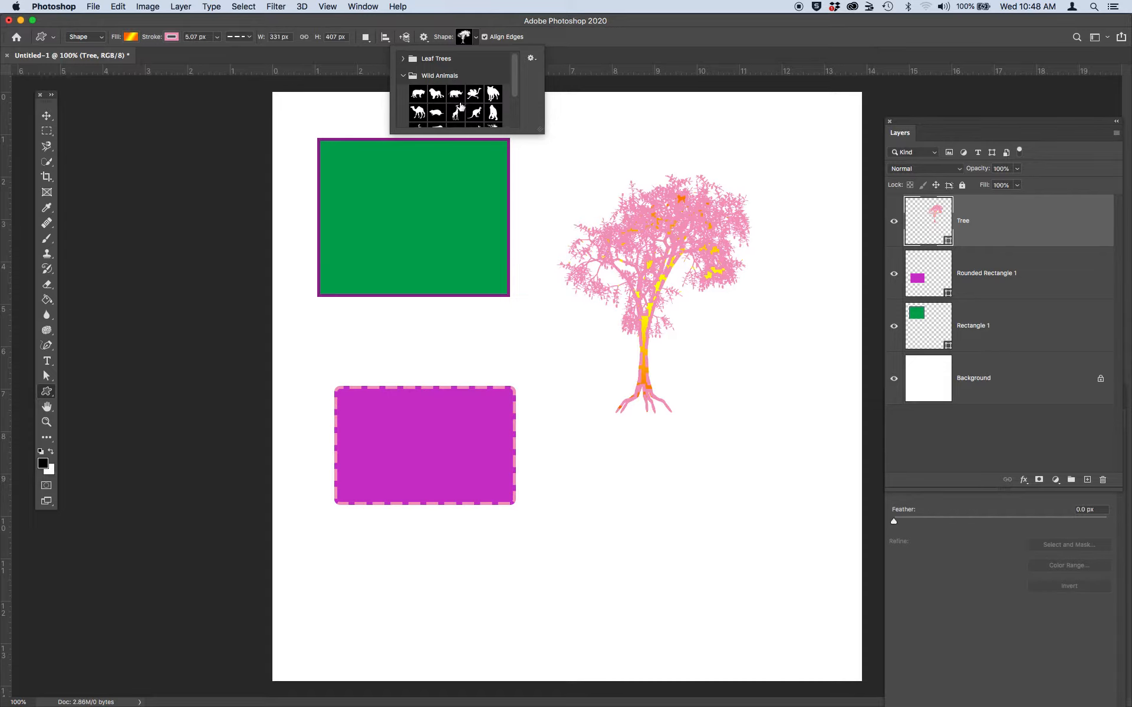
pyautogui.scroll(-1, 458, 109)
pyautogui.scroll(-1, 457, 109)
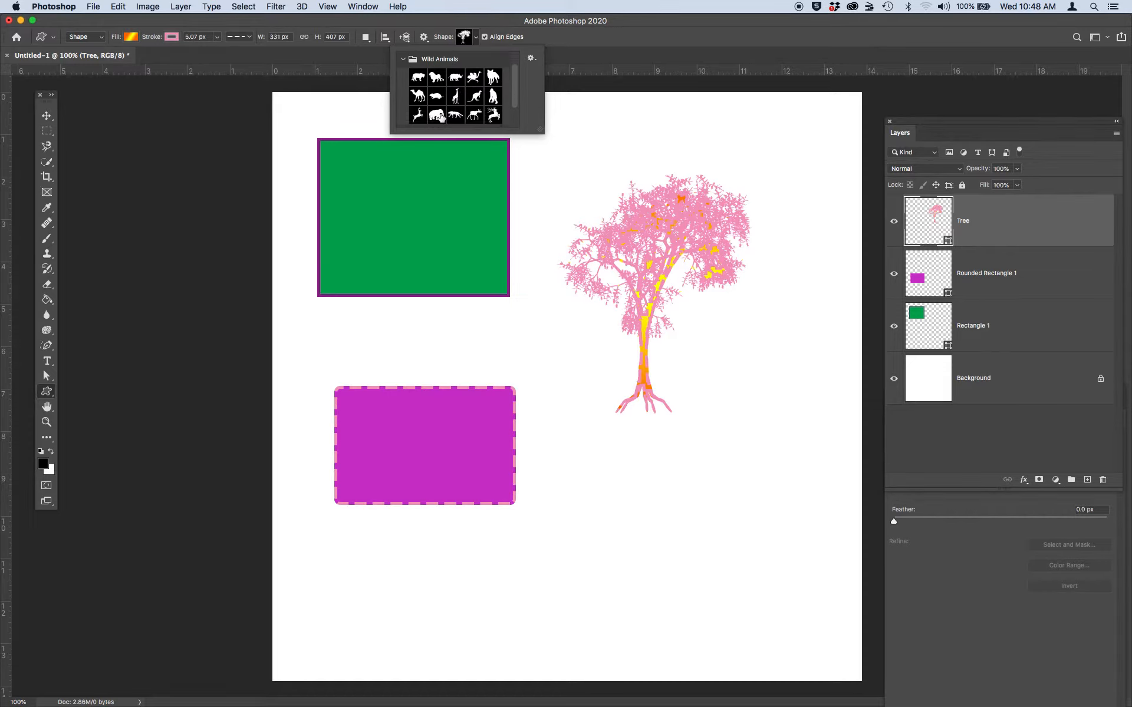
pyautogui.click(437, 114)
pyautogui.moveTo(598, 451); pyautogui.dragTo(782, 581)
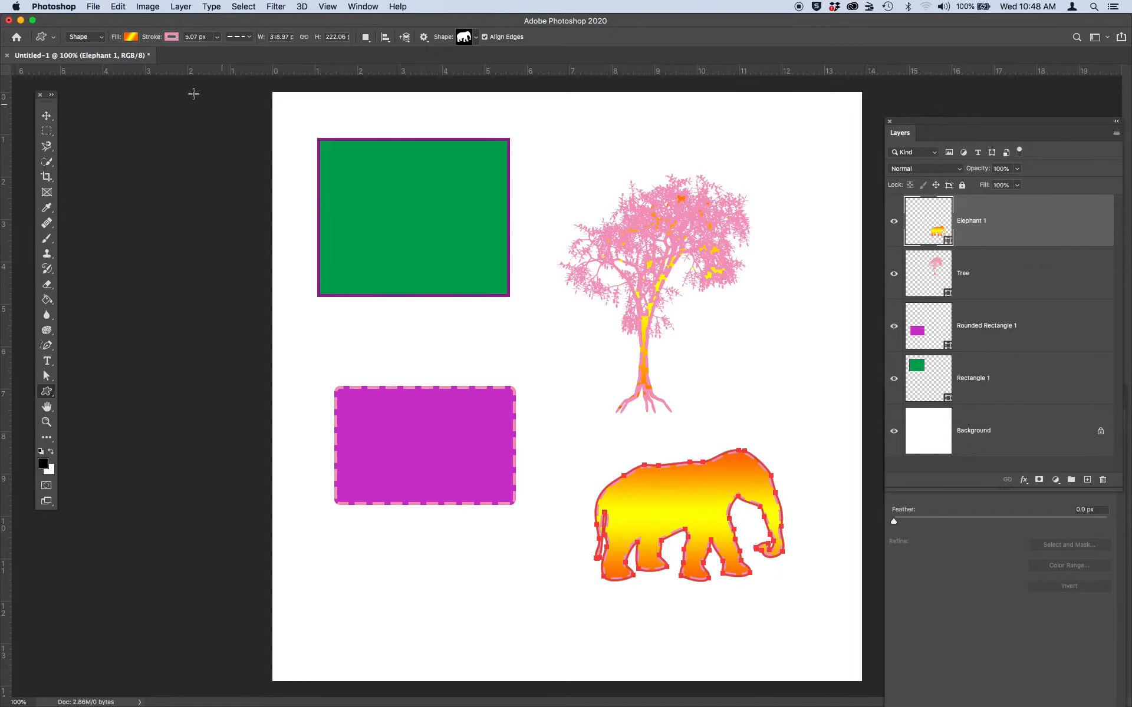
# - Replace the elephant's gradient fill with the light gray textured pattern and check it without the path outline
pyautogui.click(131, 38)
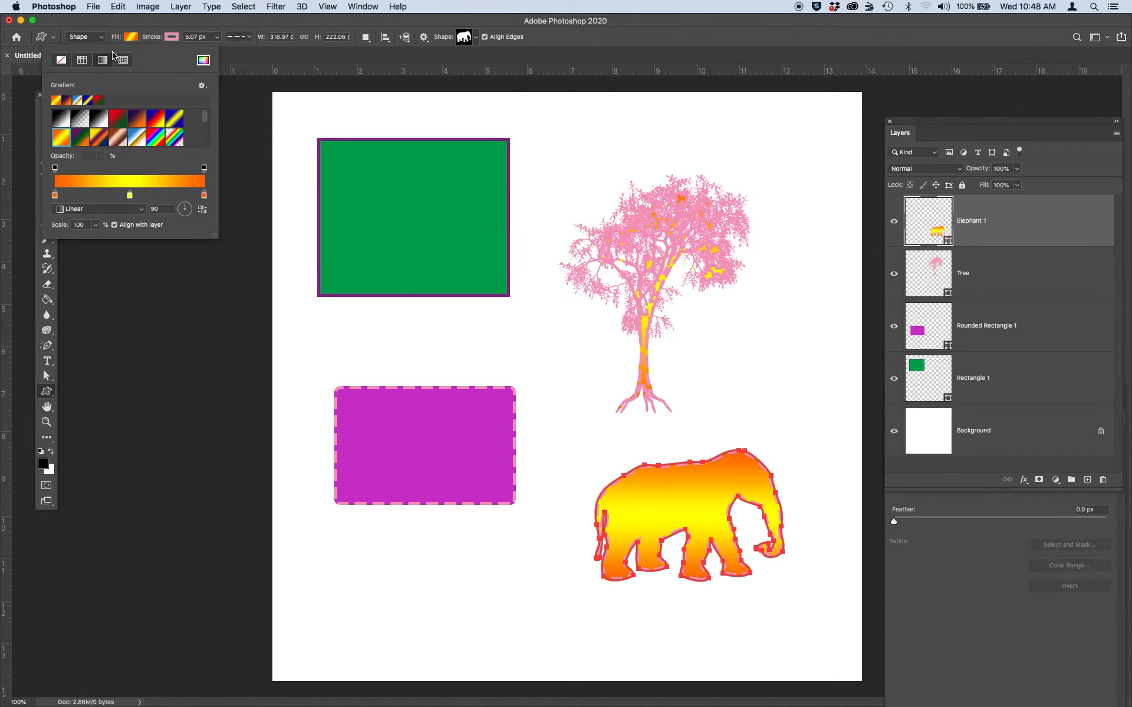
pyautogui.click(124, 60)
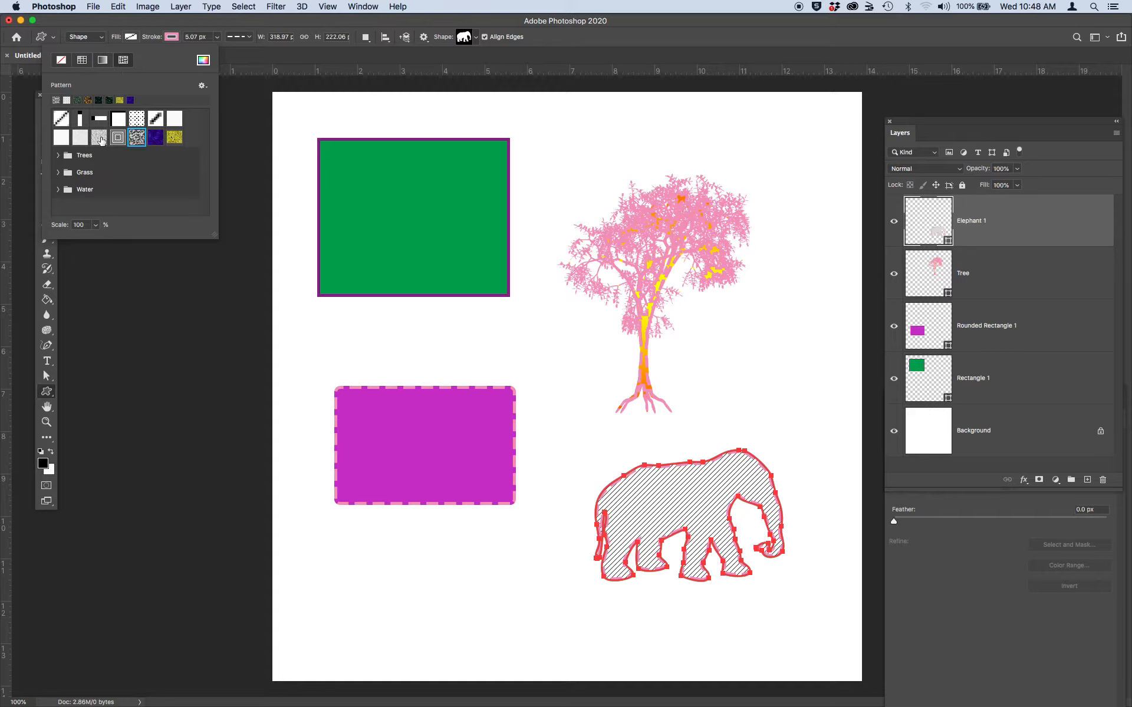
pyautogui.click(98, 138)
pyautogui.click(83, 143)
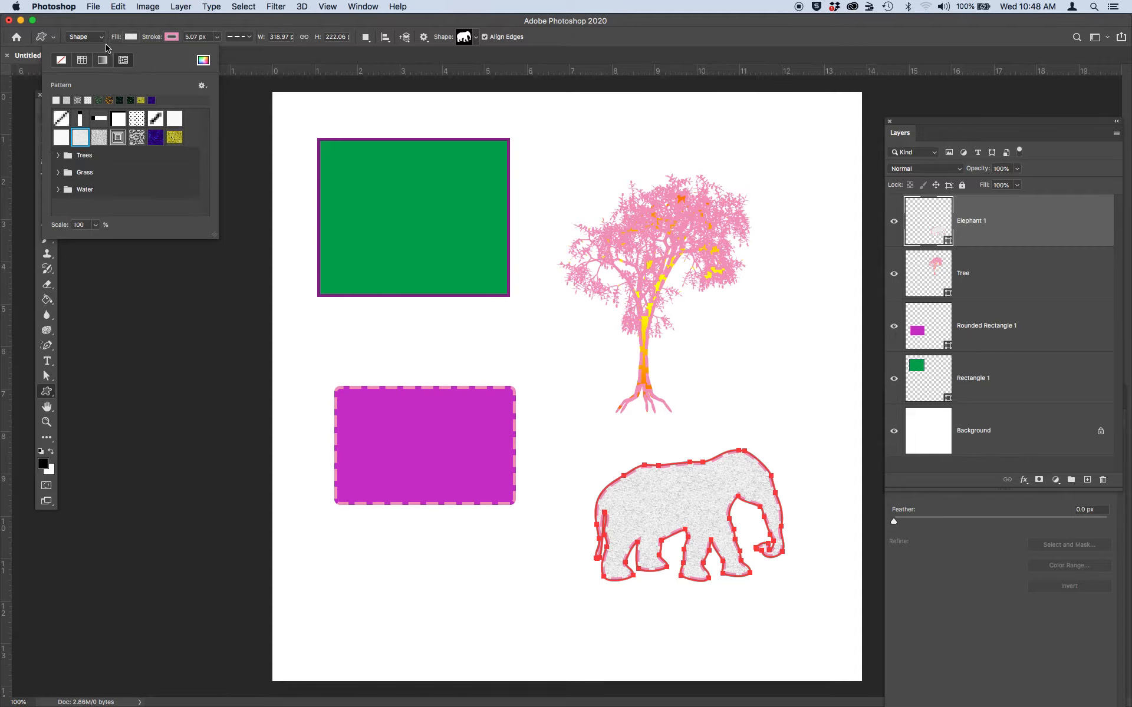
pyautogui.click(130, 39)
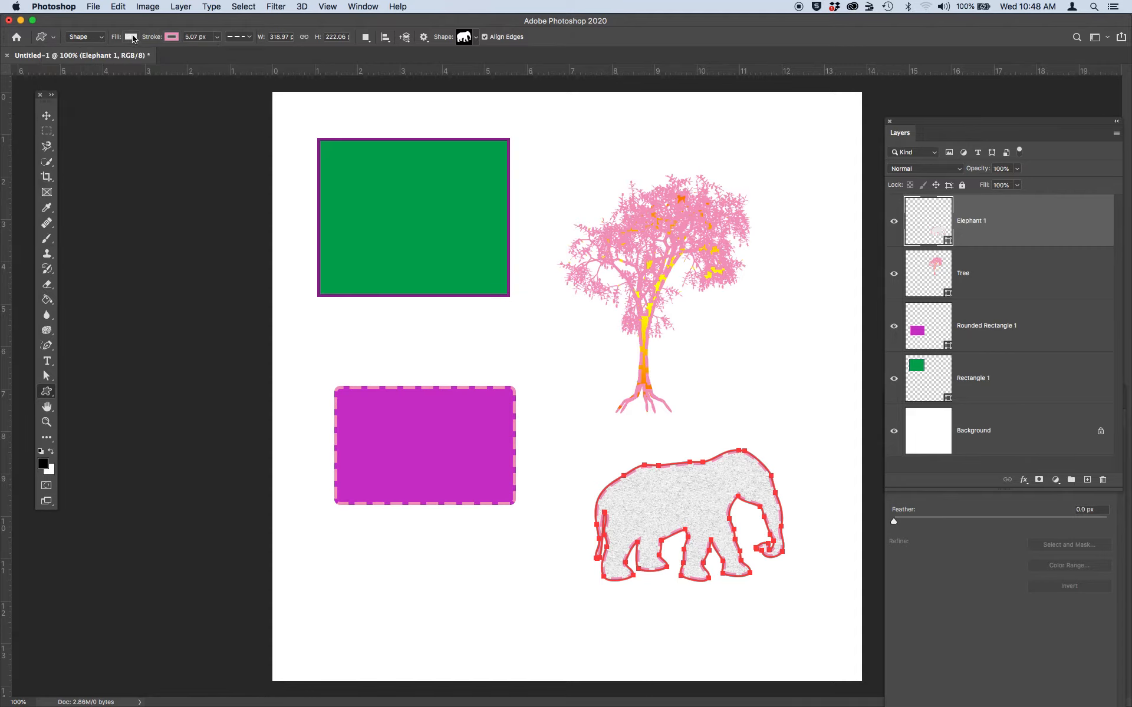
pyautogui.click(48, 116)
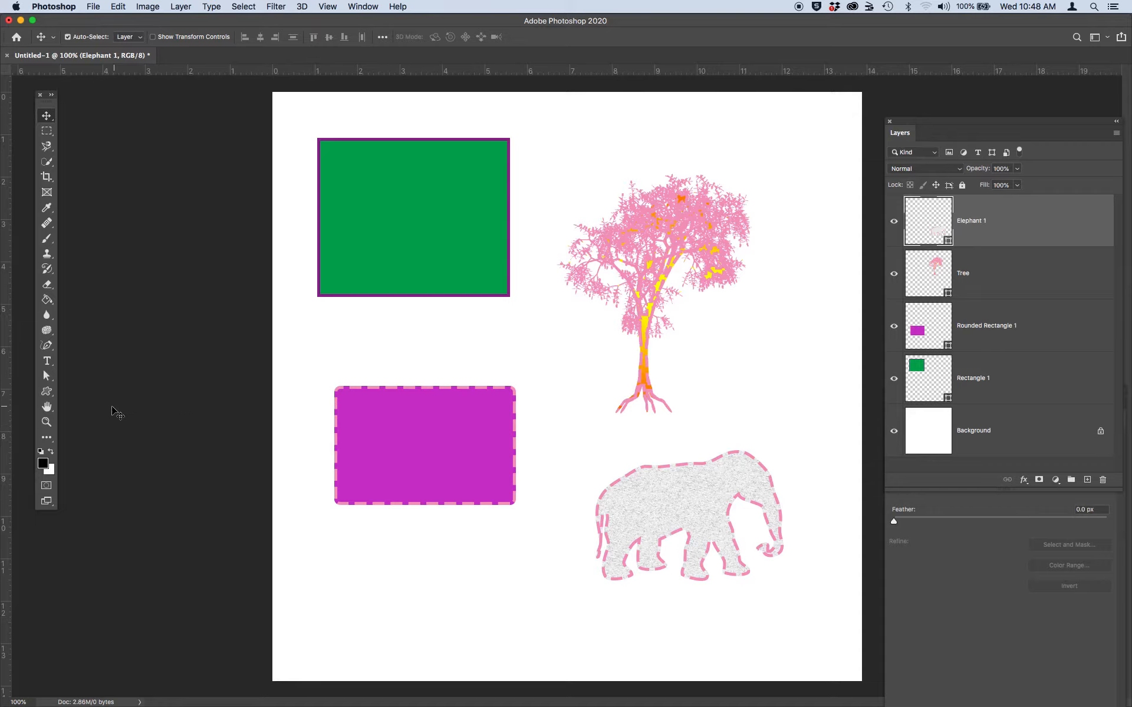
# - Select all four shapes with the Path Selection tool and move them together slightly down and right on the canvas
pyautogui.click(46, 379)
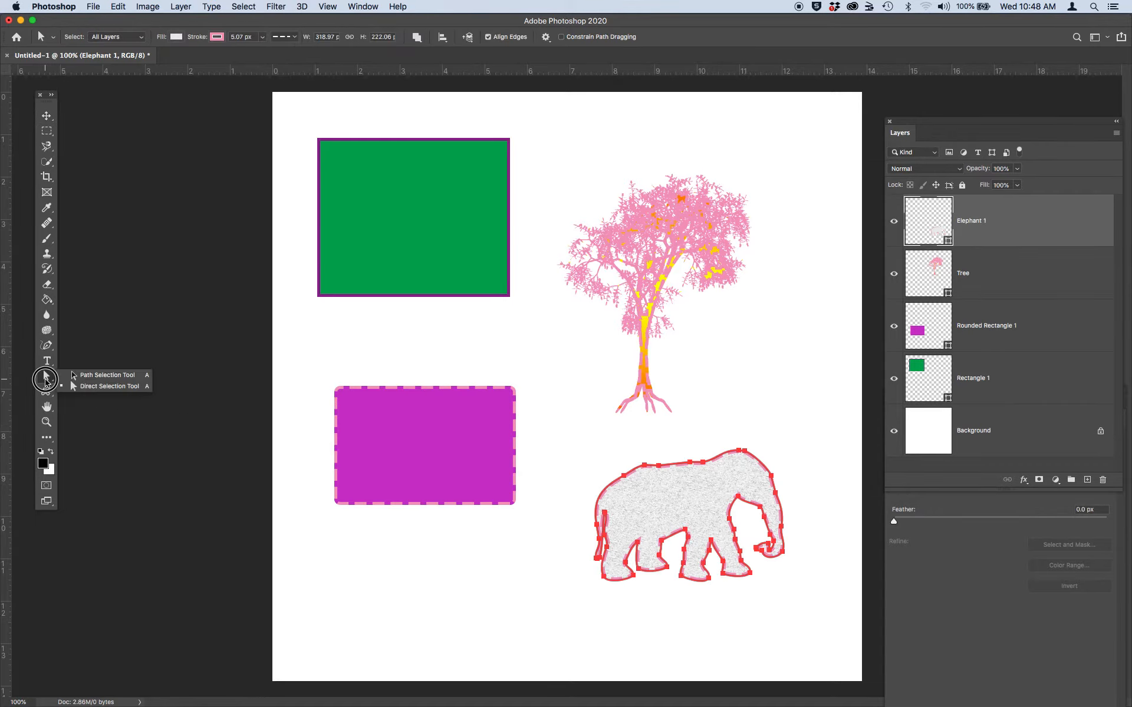
pyautogui.click(79, 376)
pyautogui.moveTo(79, 376)
pyautogui.mouseDown()
pyautogui.moveTo(76, 389)
pyautogui.moveTo(81, 380)
pyautogui.mouseUp()
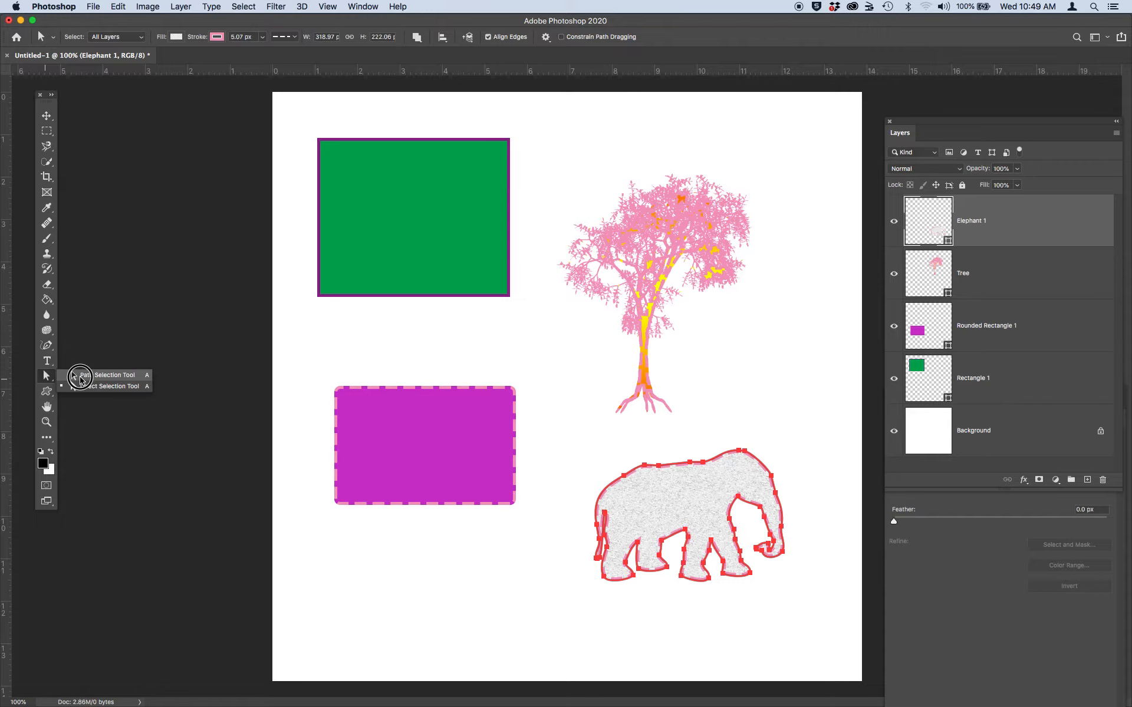
pyautogui.moveTo(81, 379); pyautogui.dragTo(90, 378)
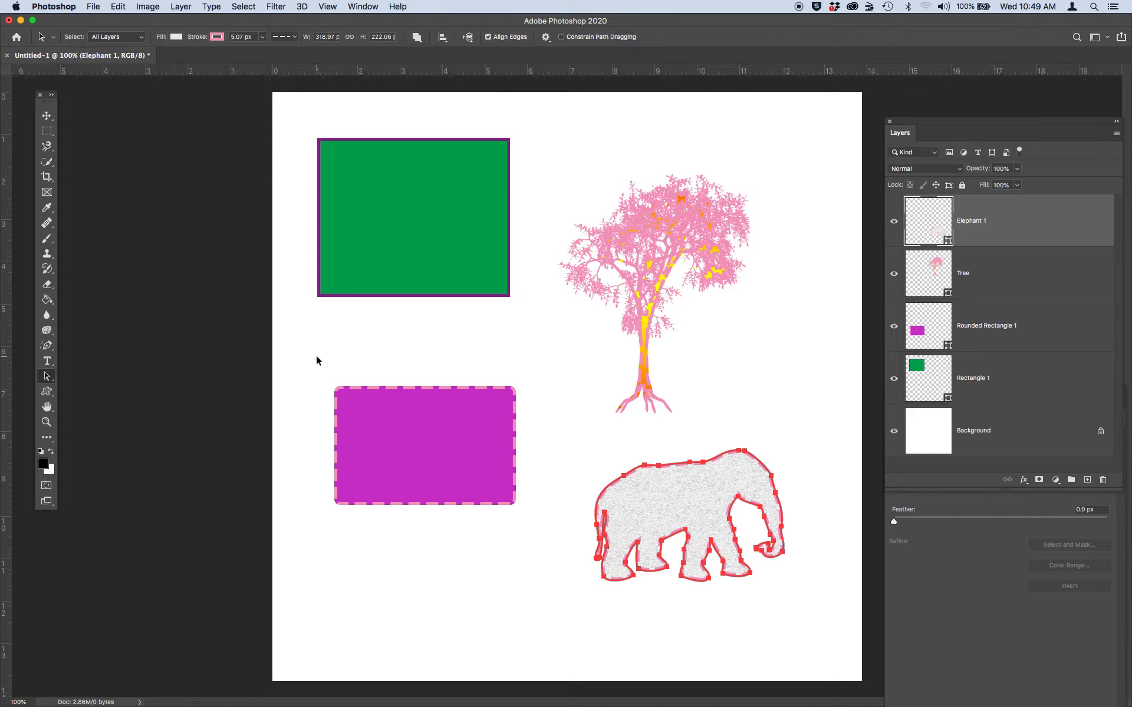
pyautogui.moveTo(316, 357); pyautogui.dragTo(803, 603)
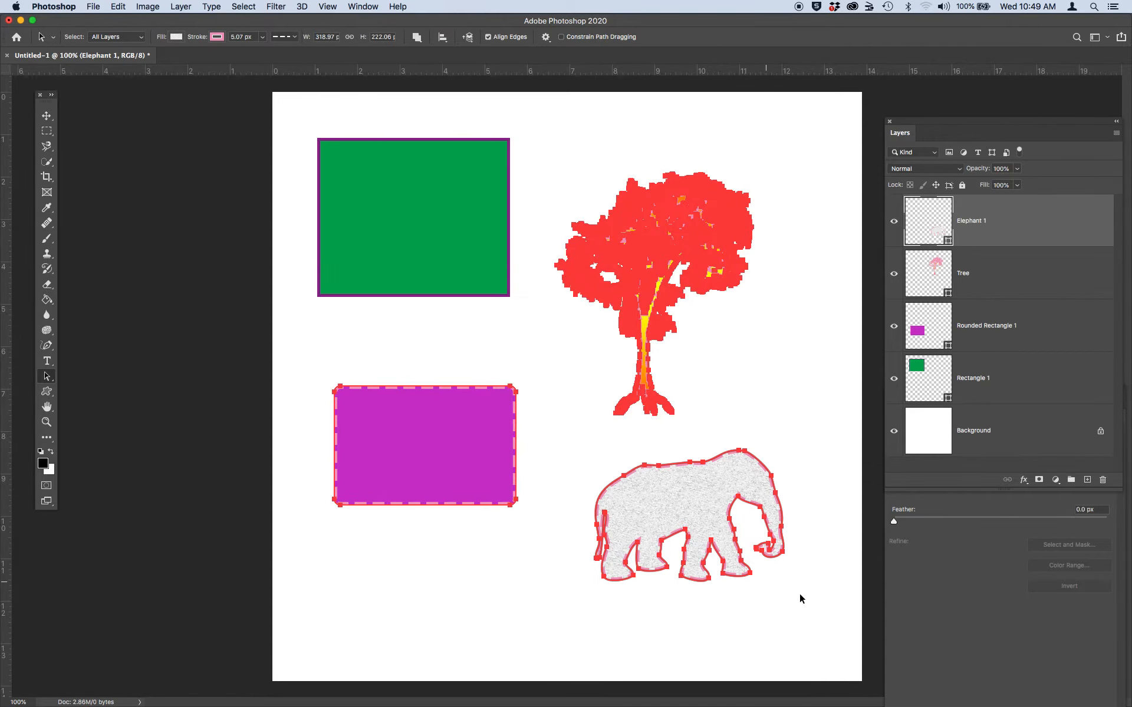
pyautogui.moveTo(292, 117); pyautogui.dragTo(808, 603)
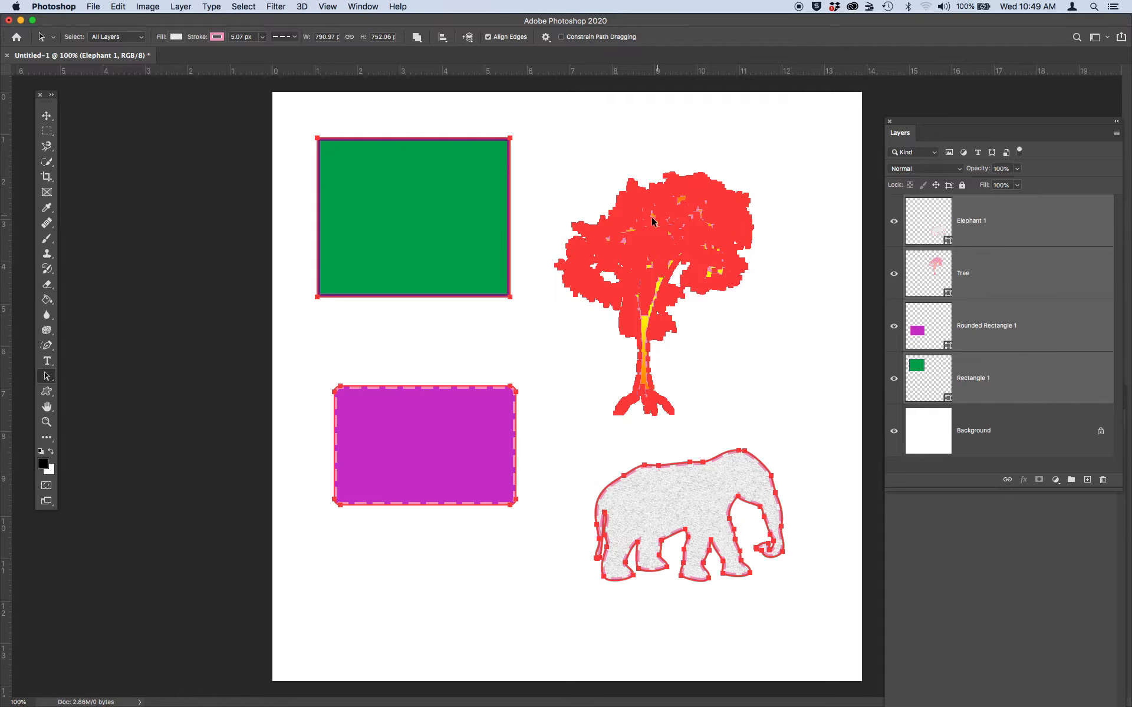
pyautogui.click(713, 206)
pyautogui.moveTo(713, 206); pyautogui.dragTo(677, 253)
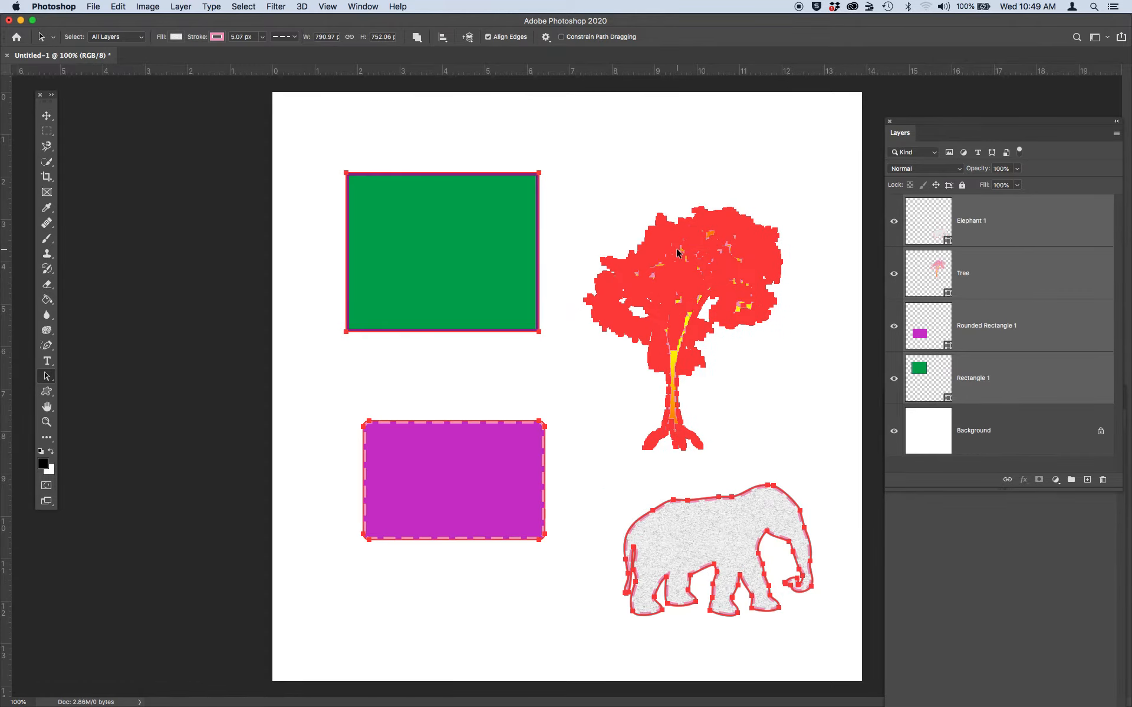
# - Move the tree and elephant together toward the rectangles, and reposition the elephant alone to the right of the tree trunk
pyautogui.click(695, 175)
pyautogui.moveTo(619, 204)
pyautogui.mouseDown()
pyautogui.moveTo(791, 607)
pyautogui.moveTo(719, 560)
pyautogui.mouseUp()
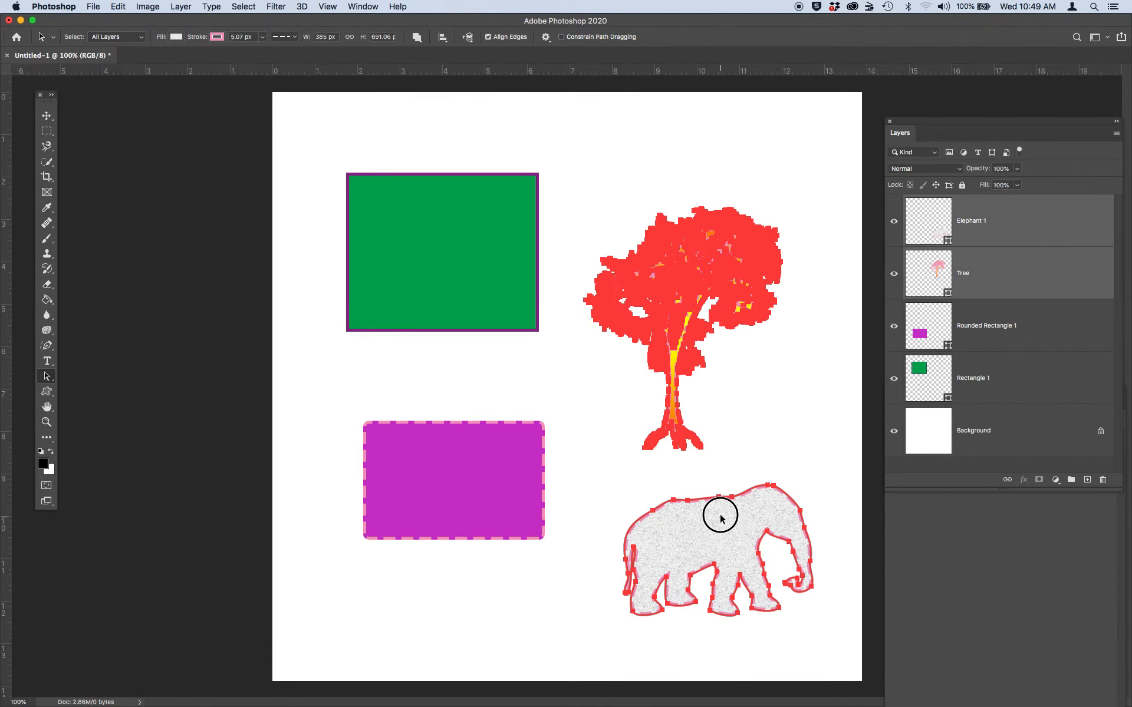
pyautogui.moveTo(695, 308); pyautogui.dragTo(666, 289)
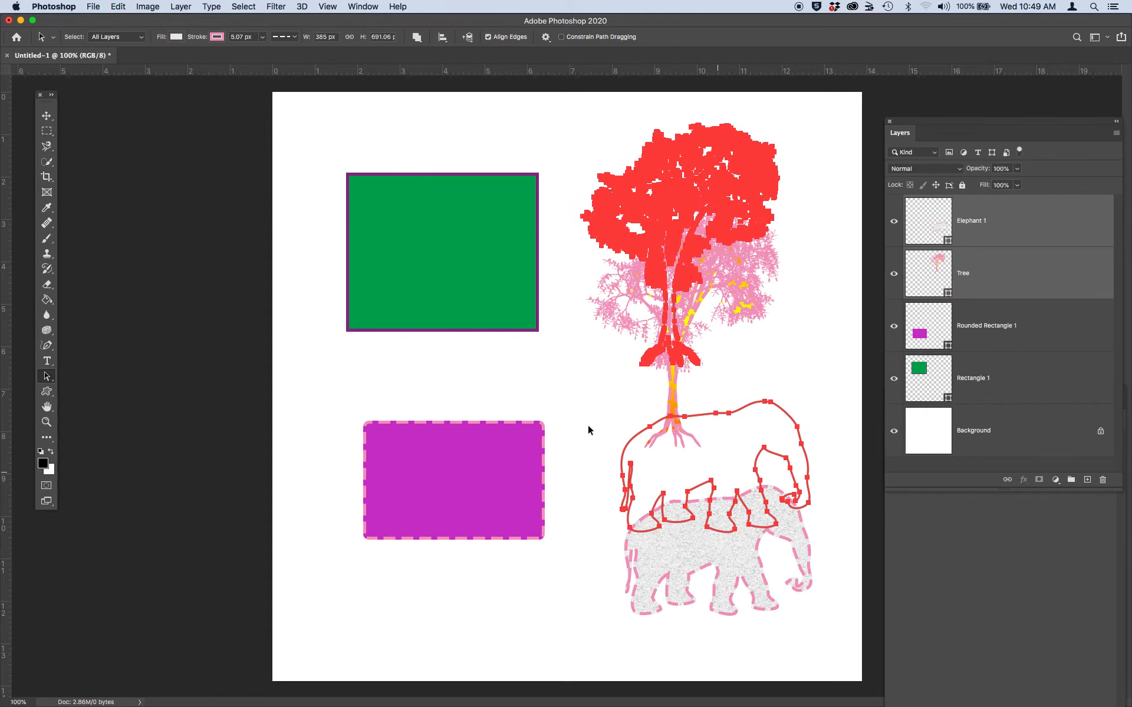
pyautogui.moveTo(588, 426); pyautogui.dragTo(475, 378)
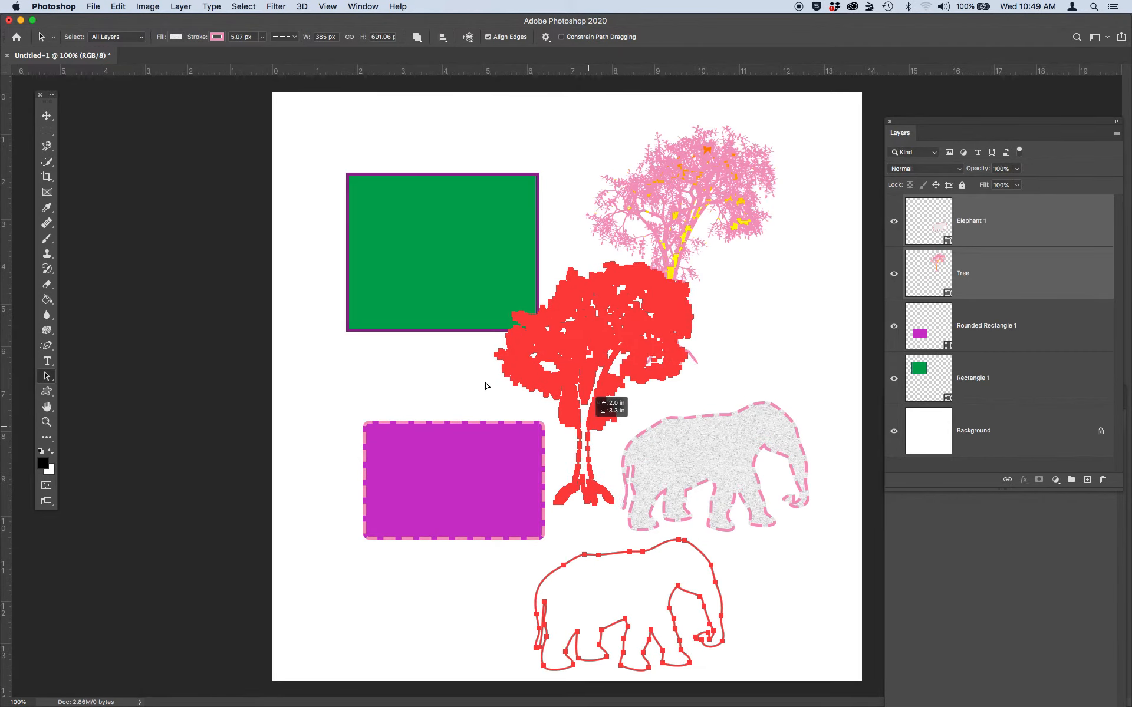
pyautogui.click(788, 404)
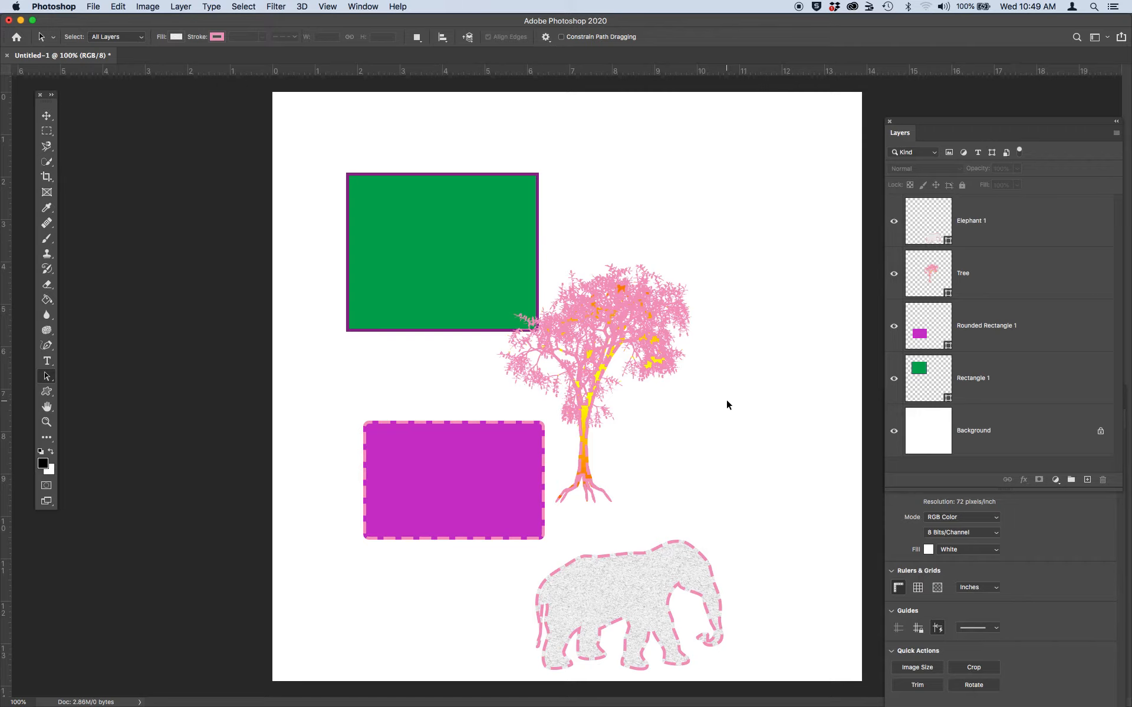
pyautogui.moveTo(585, 338); pyautogui.dragTo(639, 305)
pyautogui.moveTo(620, 597); pyautogui.dragTo(717, 456)
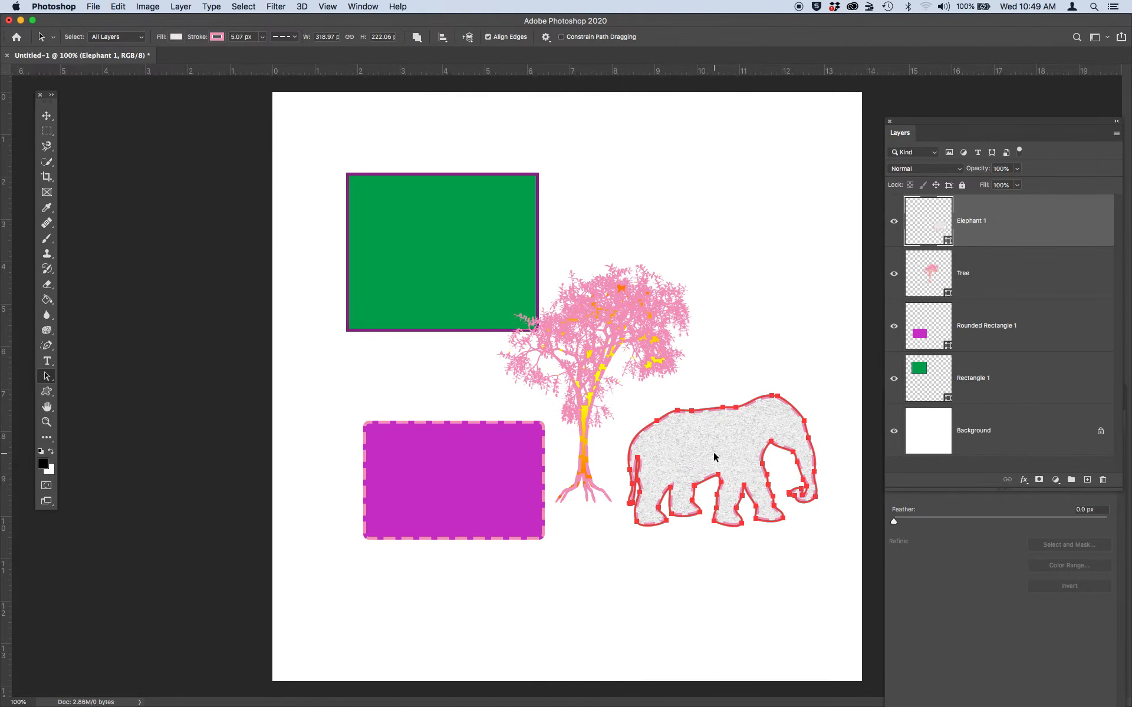
# - Magnify the canvas to 200% and move the Layers and Properties panels aside to uncover the elephant
pyautogui.press('super+plus')
pyautogui.moveTo(819, 516); pyautogui.dragTo(750, 501)
pyautogui.moveTo(932, 121); pyautogui.dragTo(1052, 123)
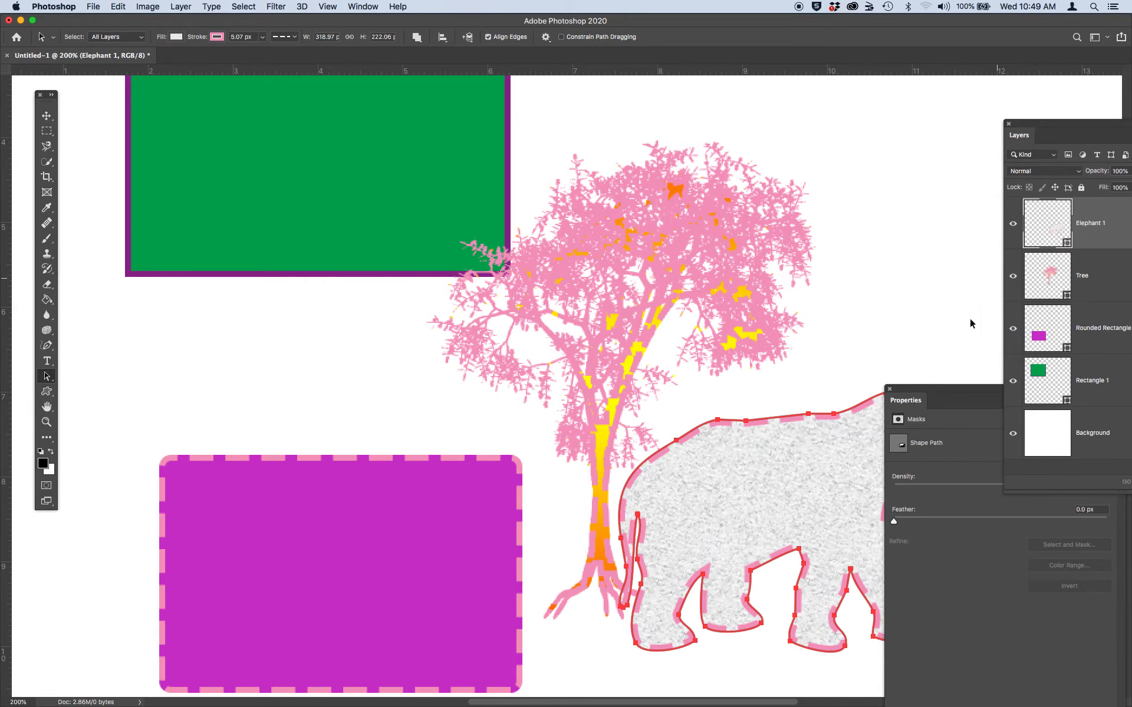
pyautogui.moveTo(918, 392); pyautogui.dragTo(1074, 360)
# - Deselect the elephant's path and activate the Direct Selection tool
pyautogui.click(397, 405)
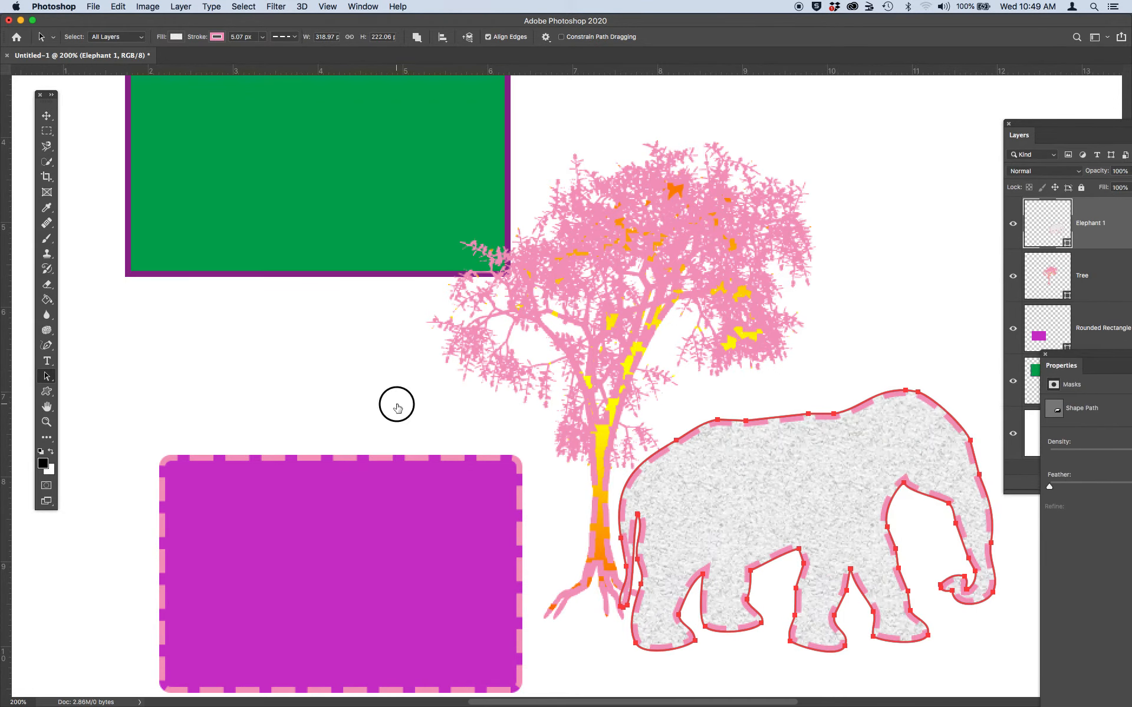
pyautogui.rightClick(43, 377)
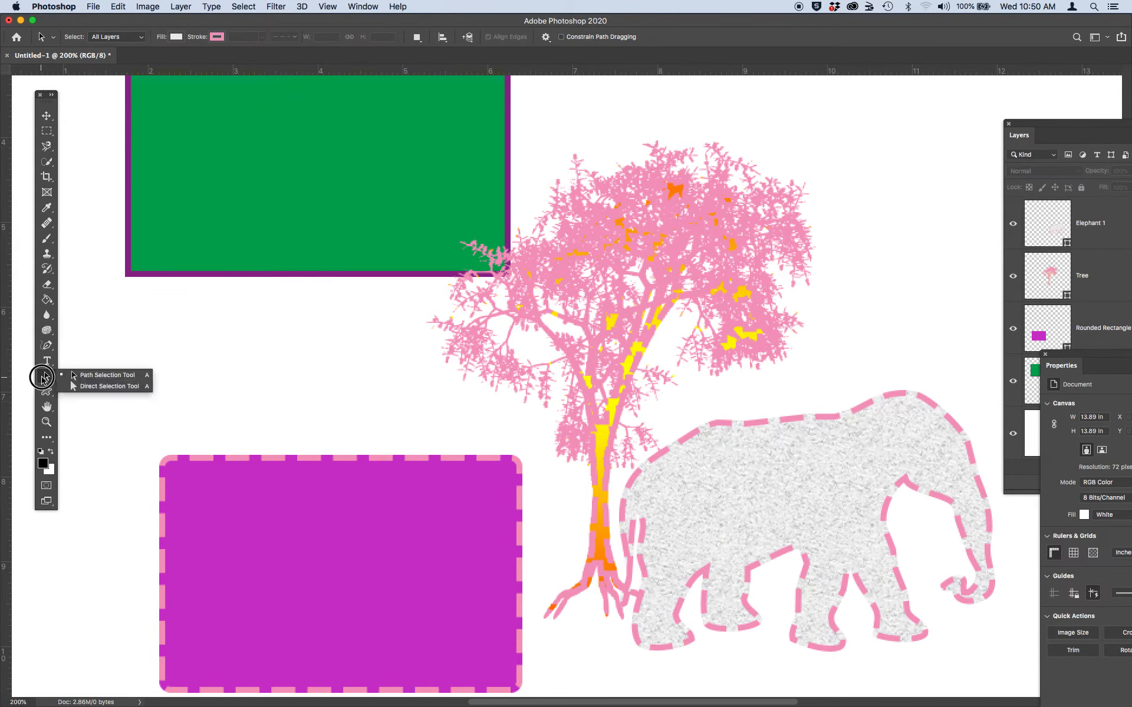
pyautogui.click(84, 391)
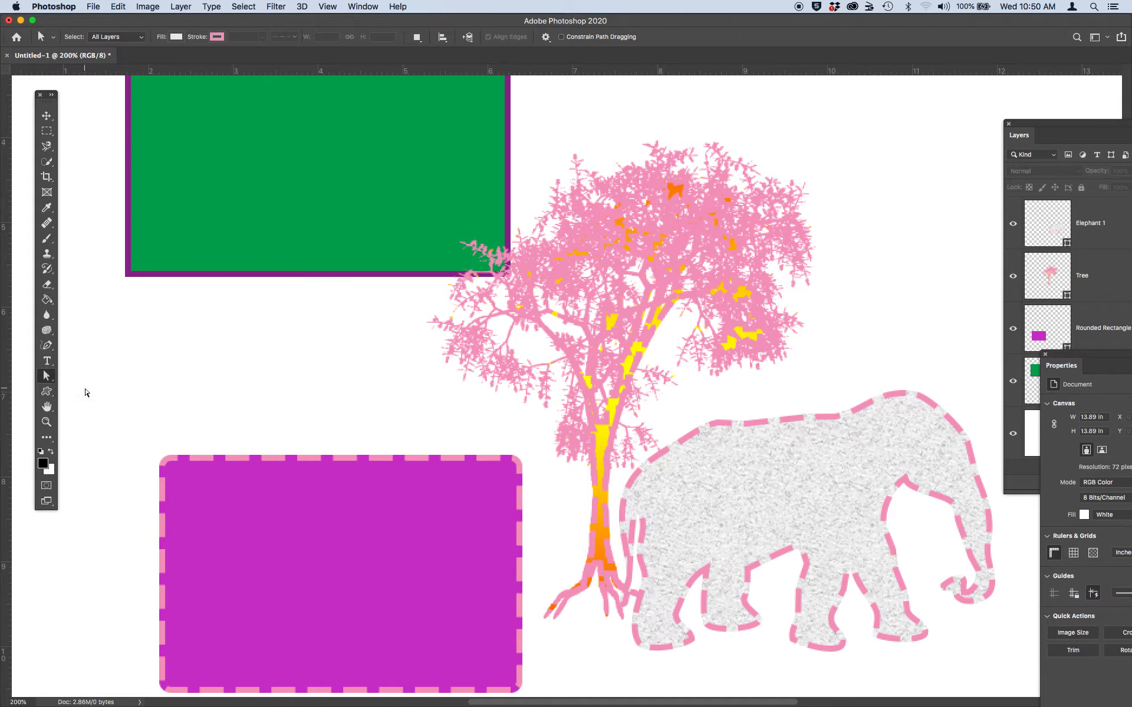
# - Select the elephant's path and reshape the top of its head by moving individual anchor points with the Direct Selection tool
pyautogui.click(790, 497)
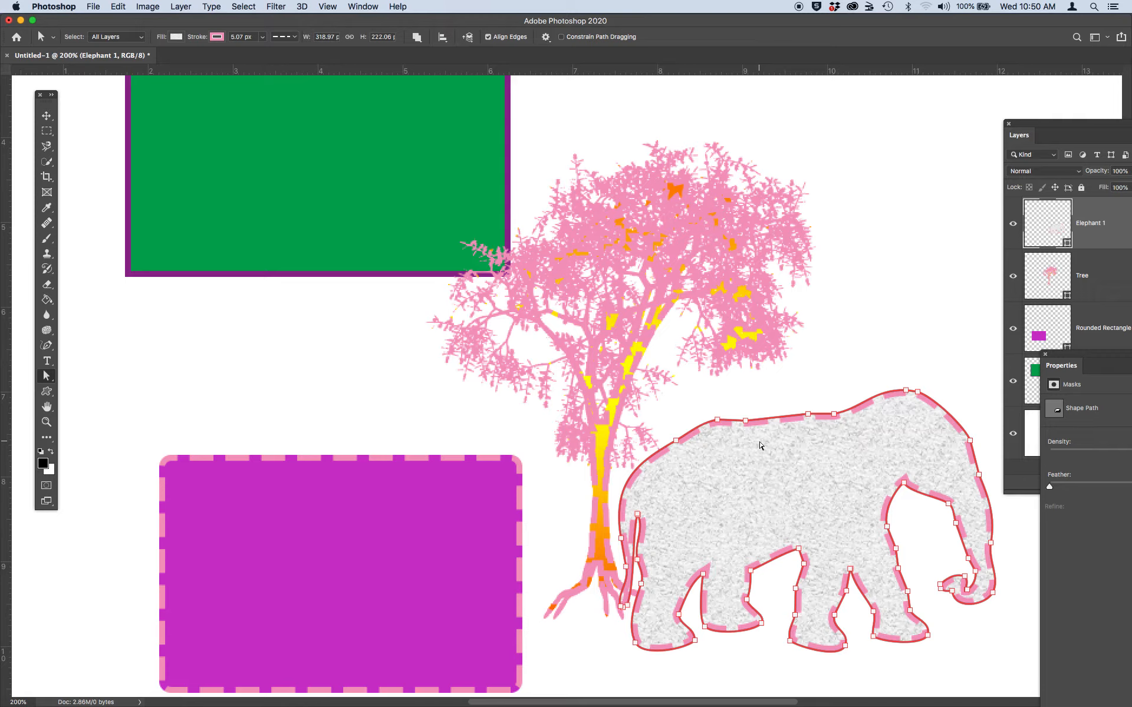
pyautogui.click(918, 392)
pyautogui.moveTo(919, 395)
pyautogui.mouseDown()
pyautogui.moveTo(923, 405)
pyautogui.moveTo(905, 396)
pyautogui.mouseUp()
pyautogui.moveTo(968, 442); pyautogui.dragTo(976, 444)
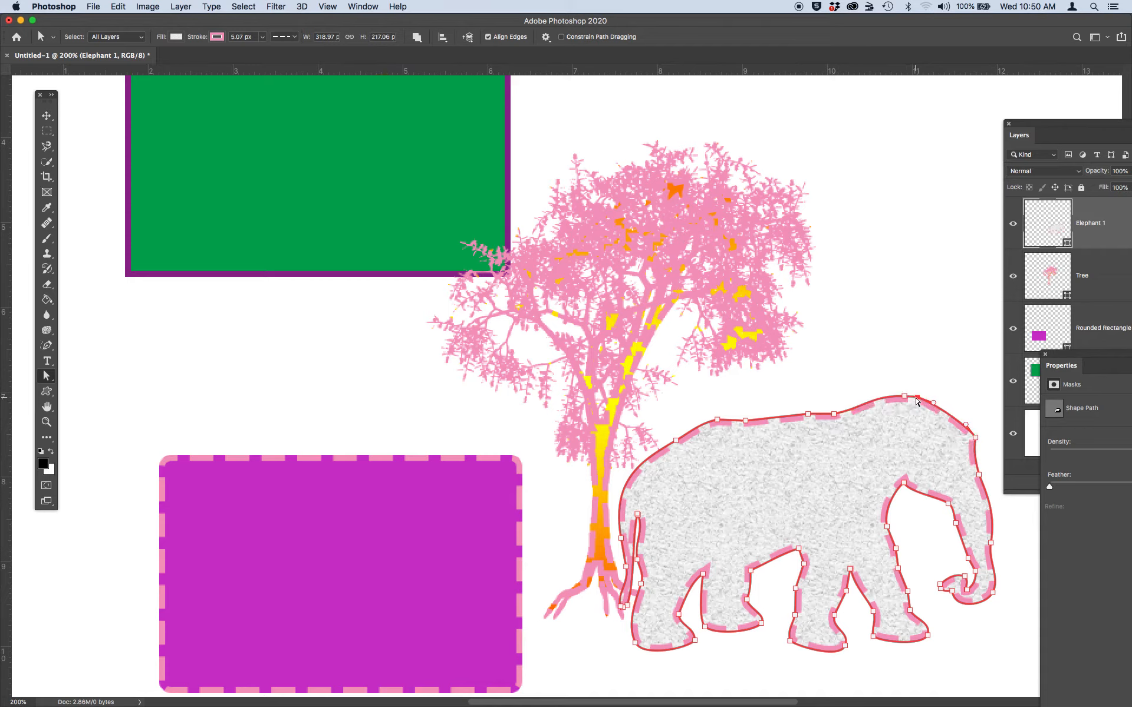
pyautogui.moveTo(917, 396); pyautogui.dragTo(918, 390)
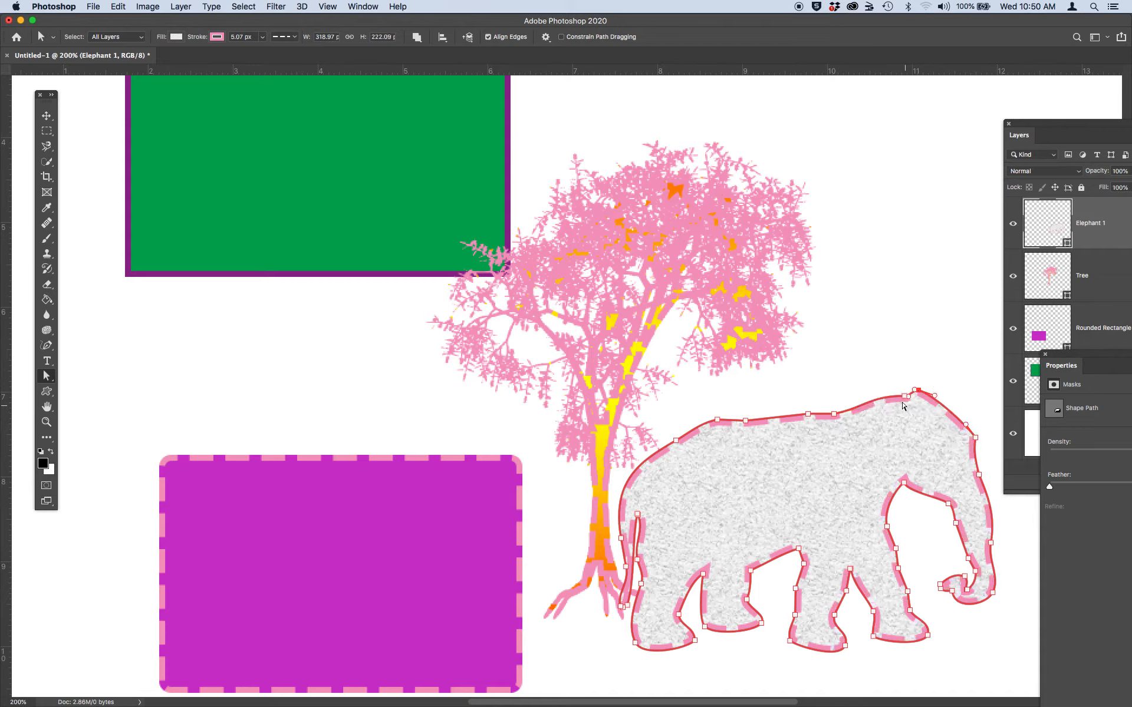
# - Adjust an anchor and its handles on the elephant's back, and raise the two anchor points atop the head slightly
pyautogui.click(831, 416)
pyautogui.click(830, 422)
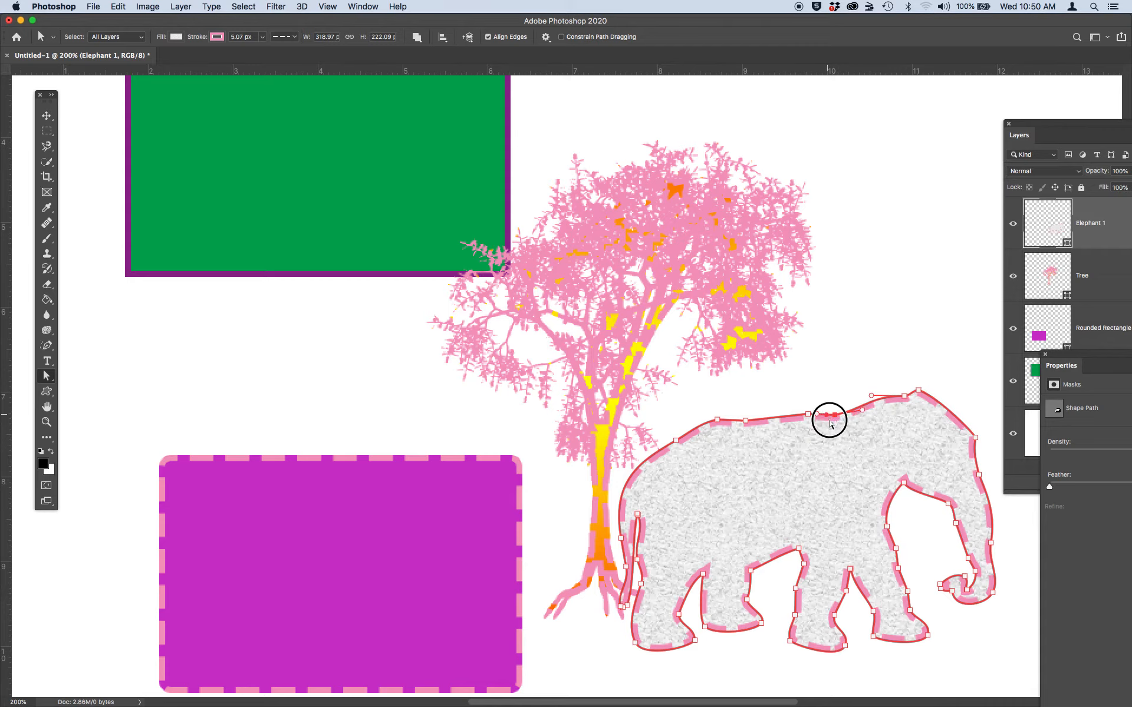
pyautogui.moveTo(829, 422); pyautogui.dragTo(823, 433)
pyautogui.click(871, 396)
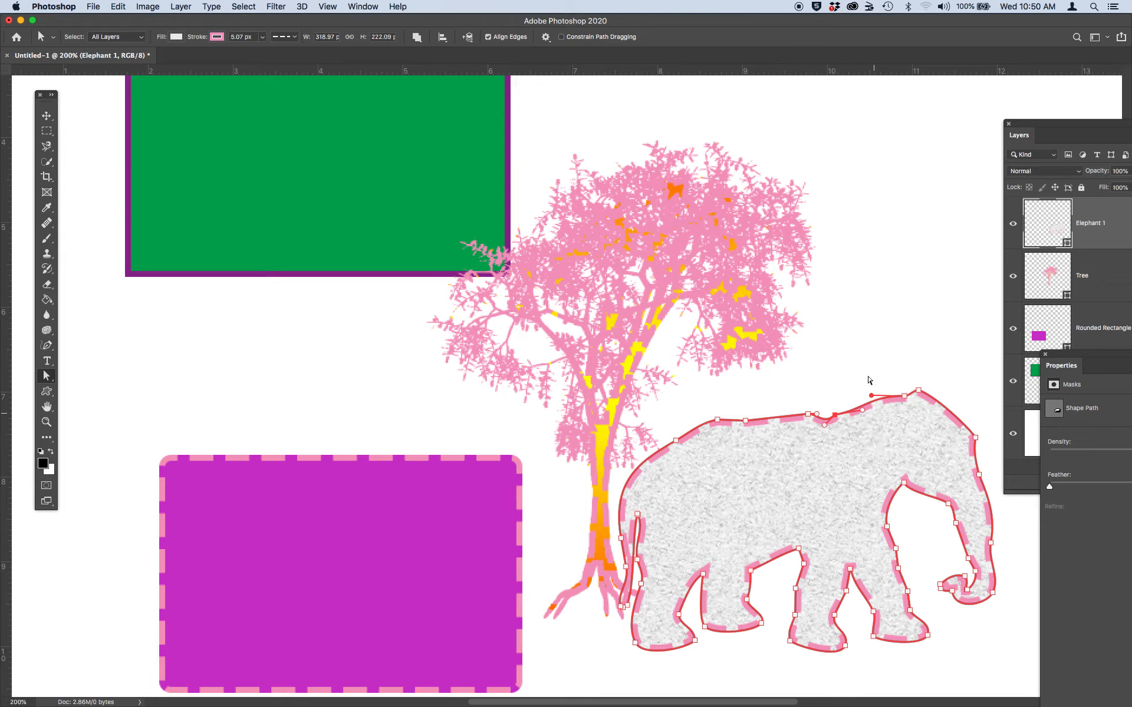
pyautogui.moveTo(832, 305); pyautogui.dragTo(944, 424)
pyautogui.moveTo(904, 395); pyautogui.dragTo(902, 392)
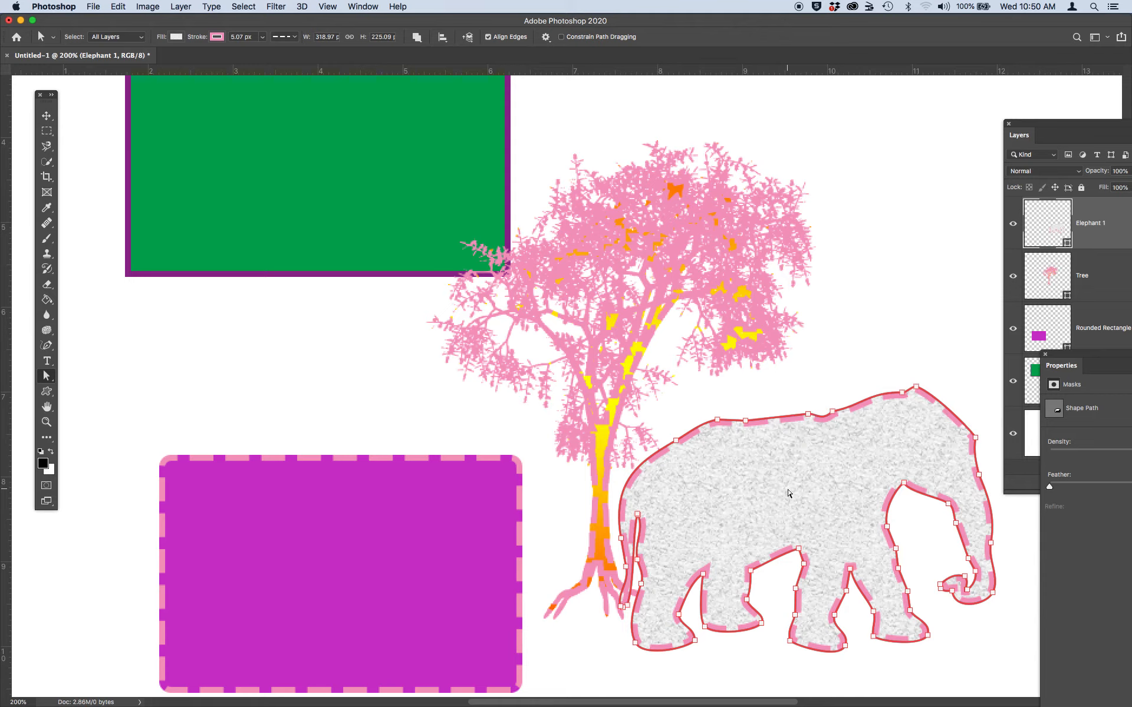
# - Select anchor points along the elephant's back and head, return the canvas to 100% and deselect the path
pyautogui.click(746, 421)
pyautogui.click(718, 420)
pyautogui.moveTo(854, 319); pyautogui.dragTo(983, 451)
pyautogui.press('super+minus')
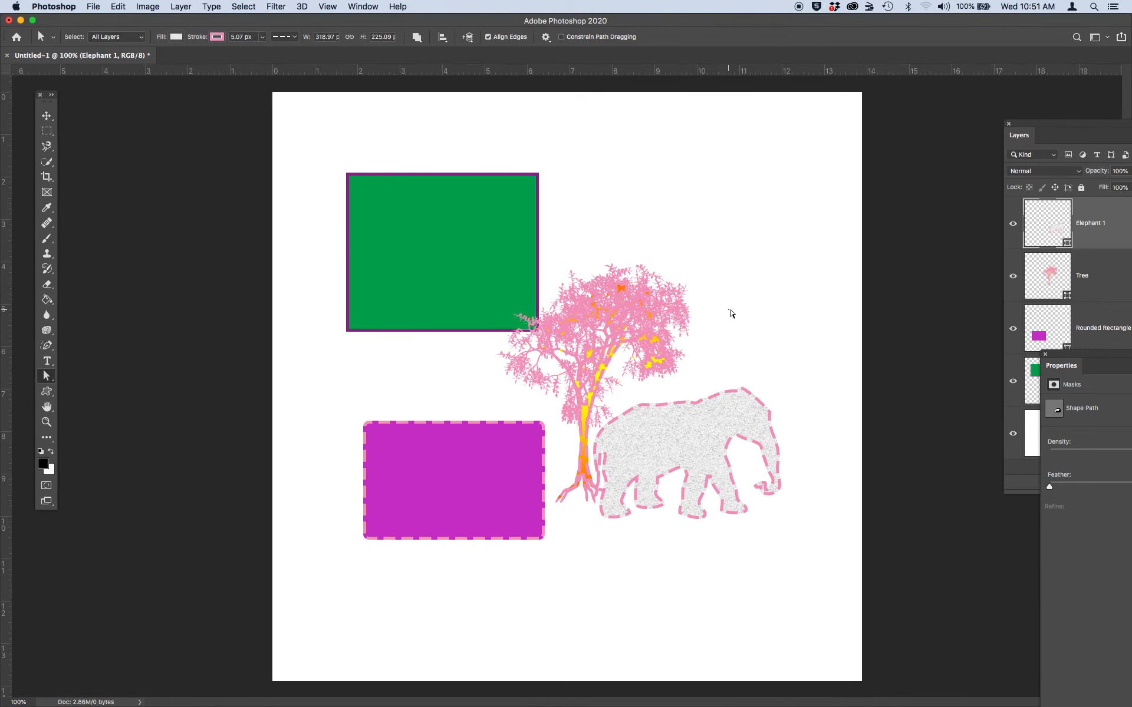
pyautogui.click(732, 311)
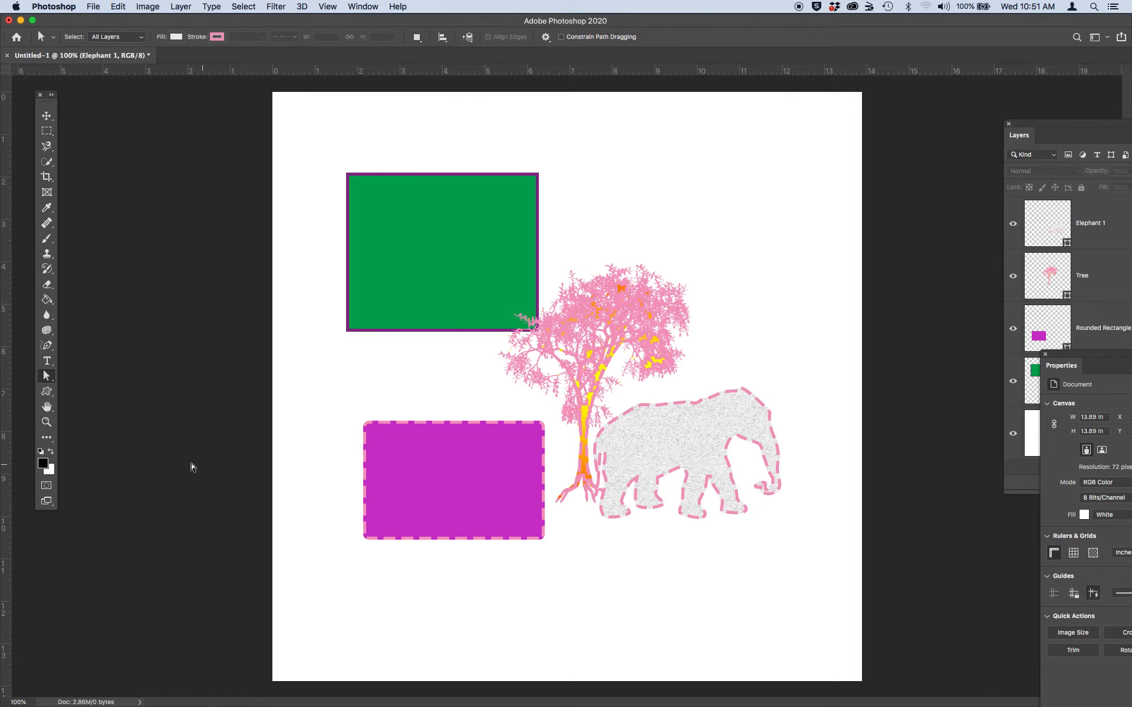
# - Add the text "ELEPHANT" below the elephant, move it to the right under the front legs, and deselect it
pyautogui.click(47, 360)
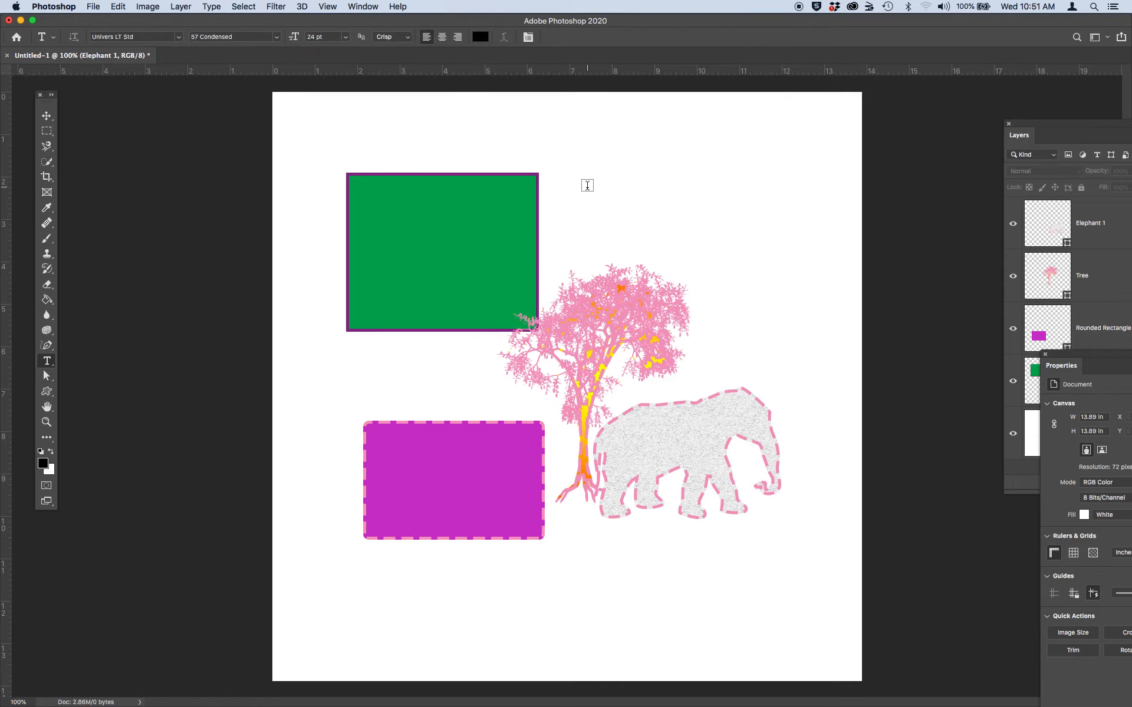
pyautogui.click(620, 542)
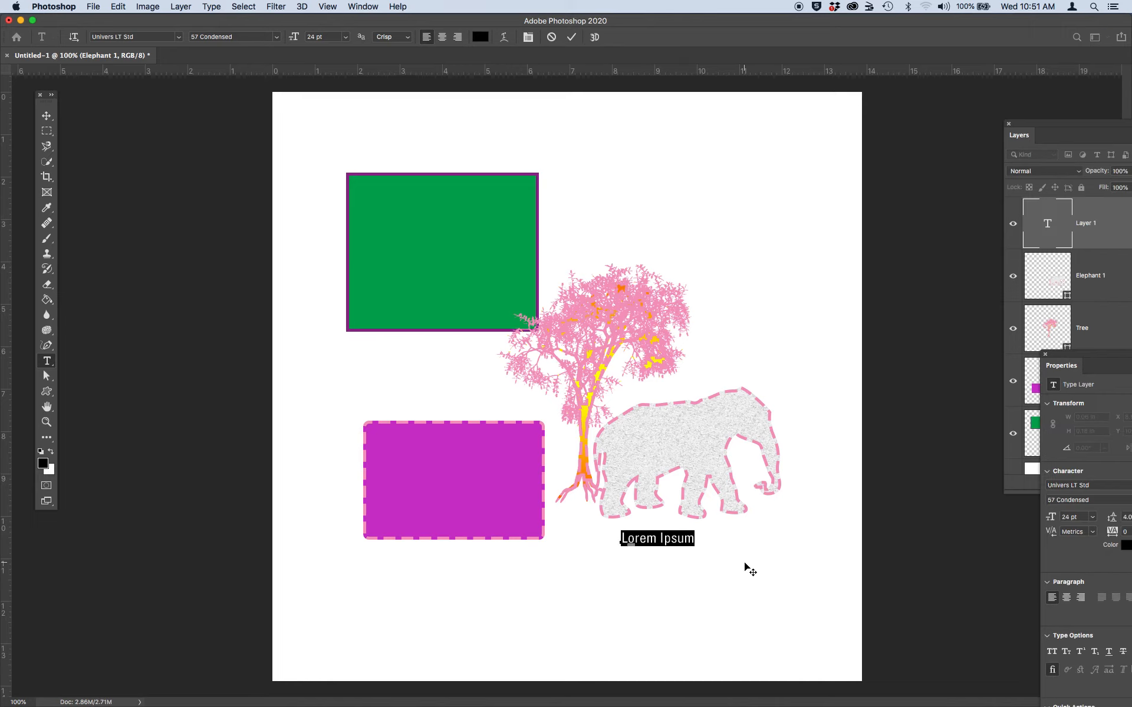
pyautogui.write('E')
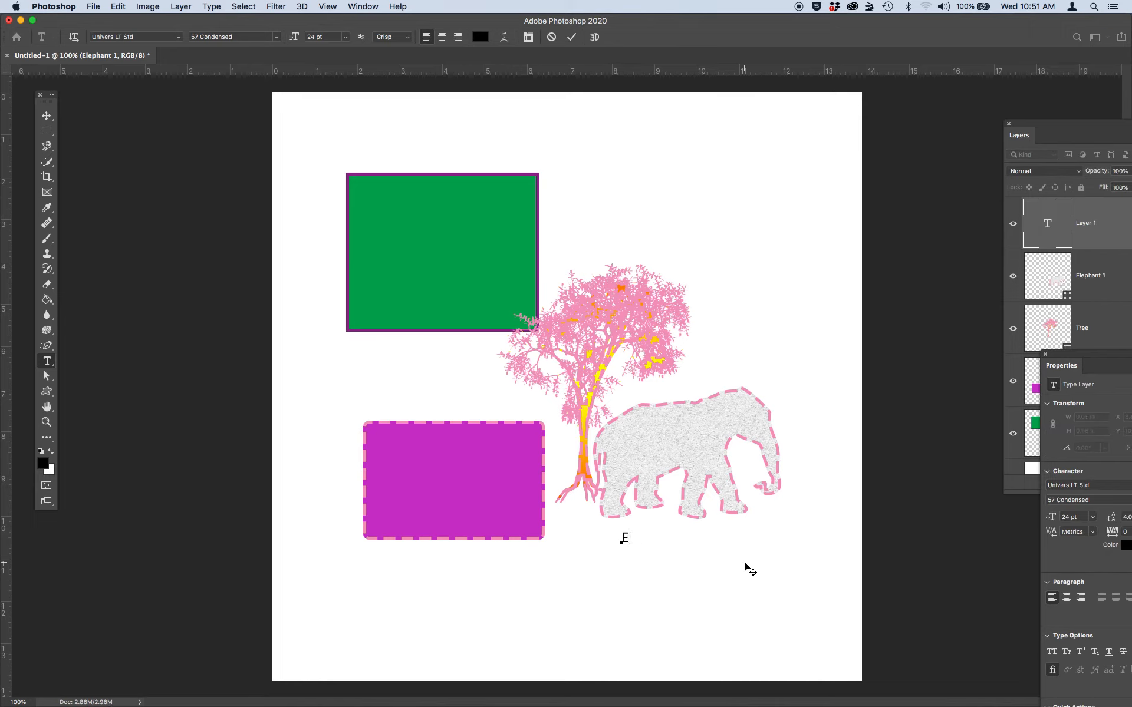
pyautogui.write('LEPHANT')
pyautogui.click(46, 116)
pyautogui.moveTo(652, 536); pyautogui.dragTo(722, 544)
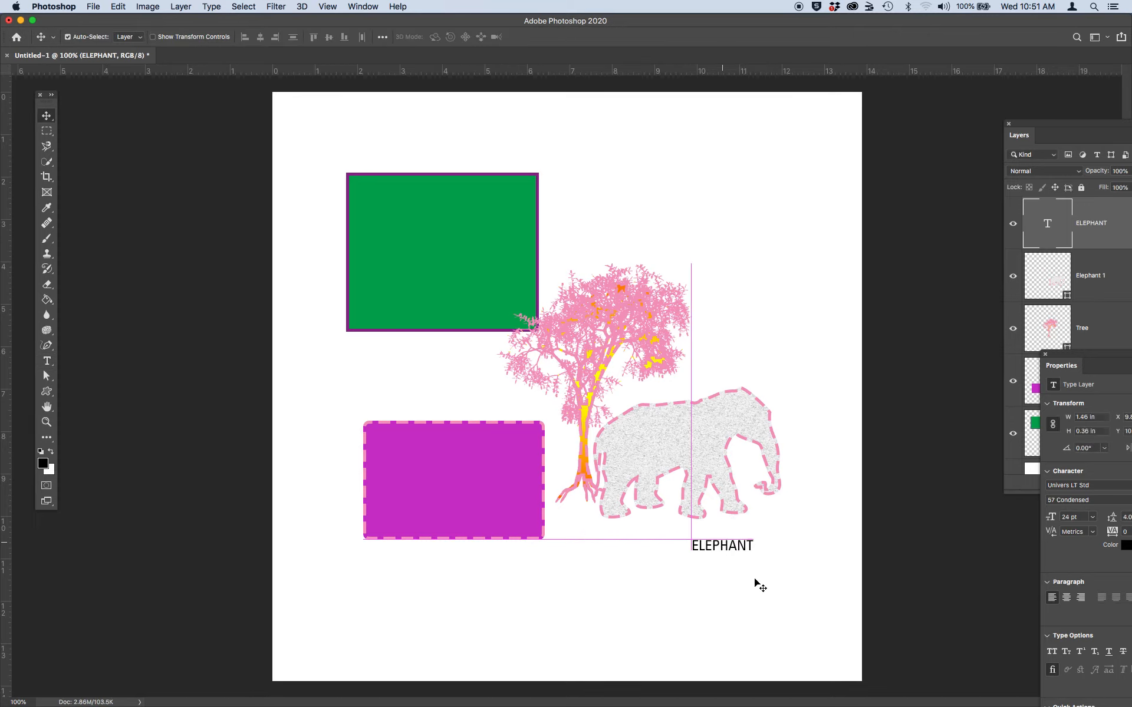
pyautogui.click(755, 584)
# - Give the Elephant 1 layer a drop shadow at about 39% opacity and move the elephant right, clear of the tree
pyautogui.moveTo(1073, 145); pyautogui.dragTo(892, 137)
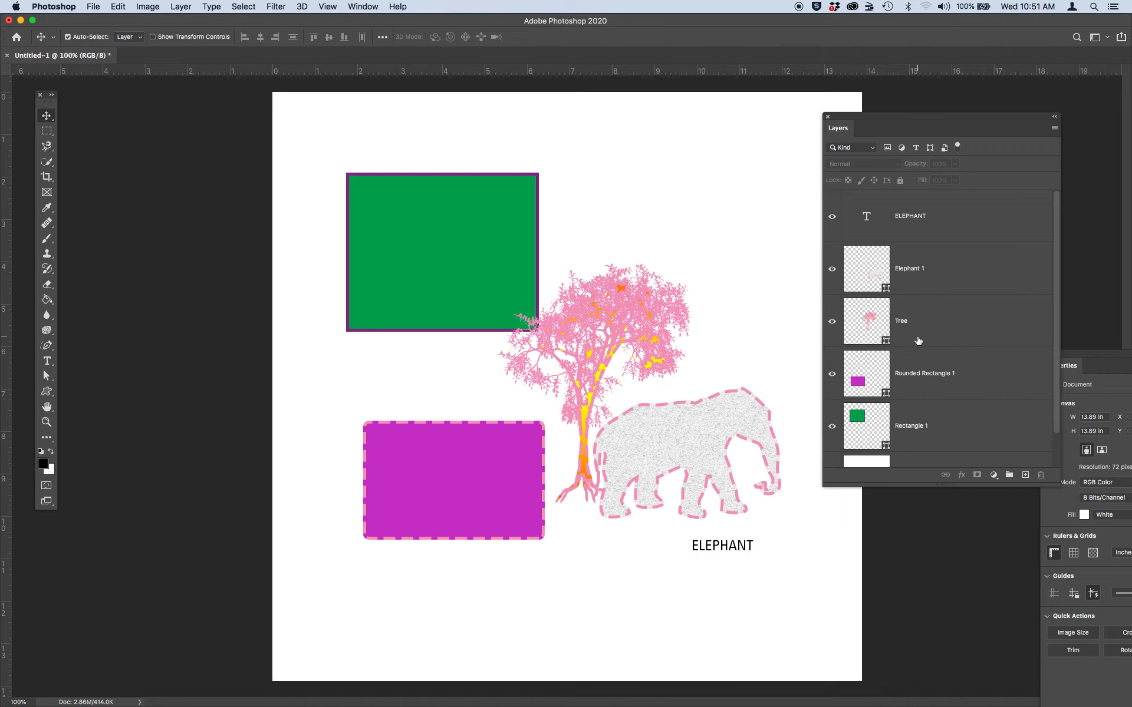
pyautogui.click(922, 275)
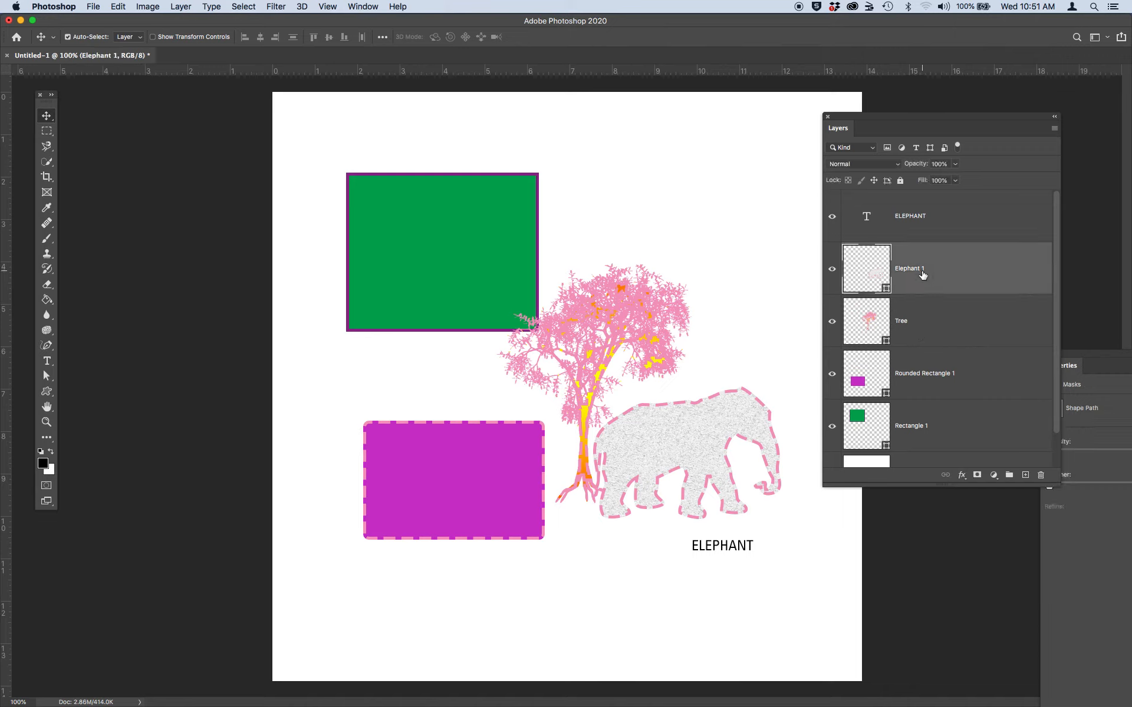
pyautogui.click(961, 476)
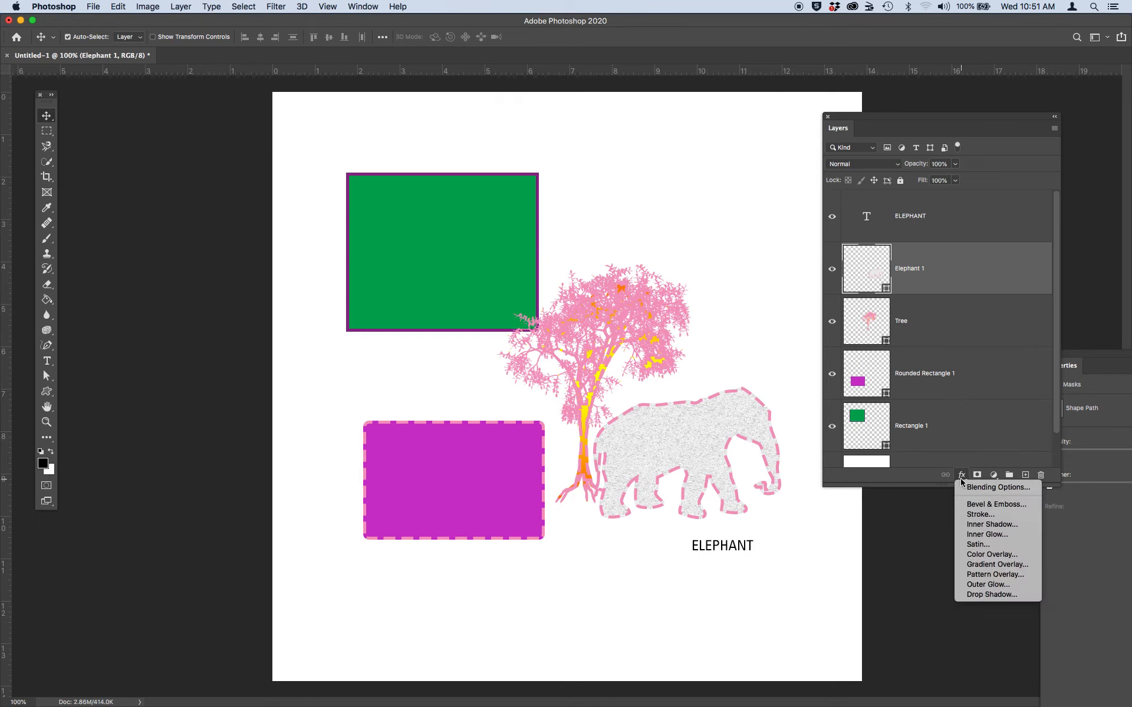
pyautogui.click(988, 596)
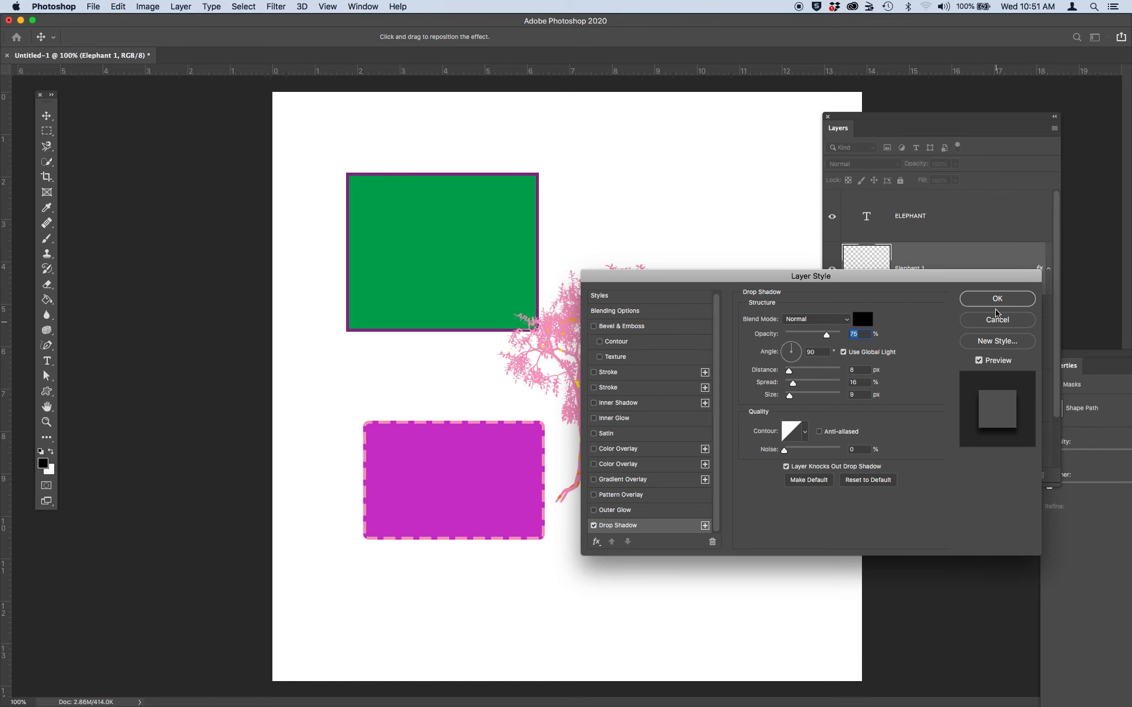
pyautogui.moveTo(808, 283); pyautogui.dragTo(952, 147)
pyautogui.moveTo(971, 198); pyautogui.dragTo(947, 203)
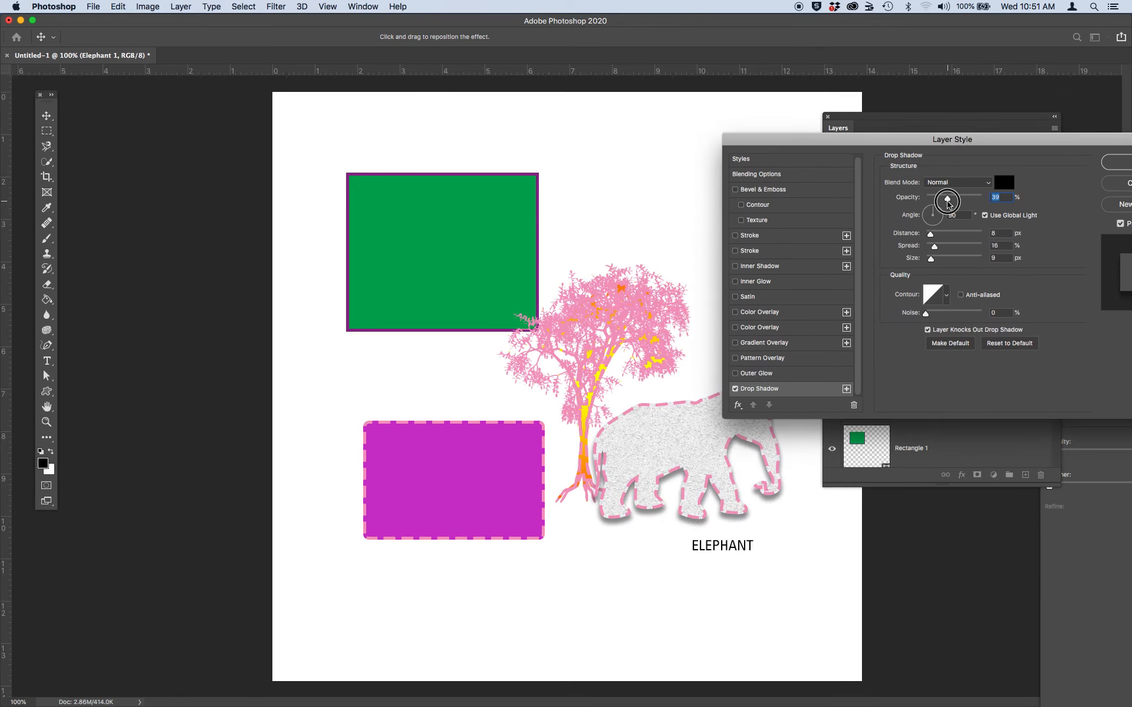
pyautogui.click(1114, 165)
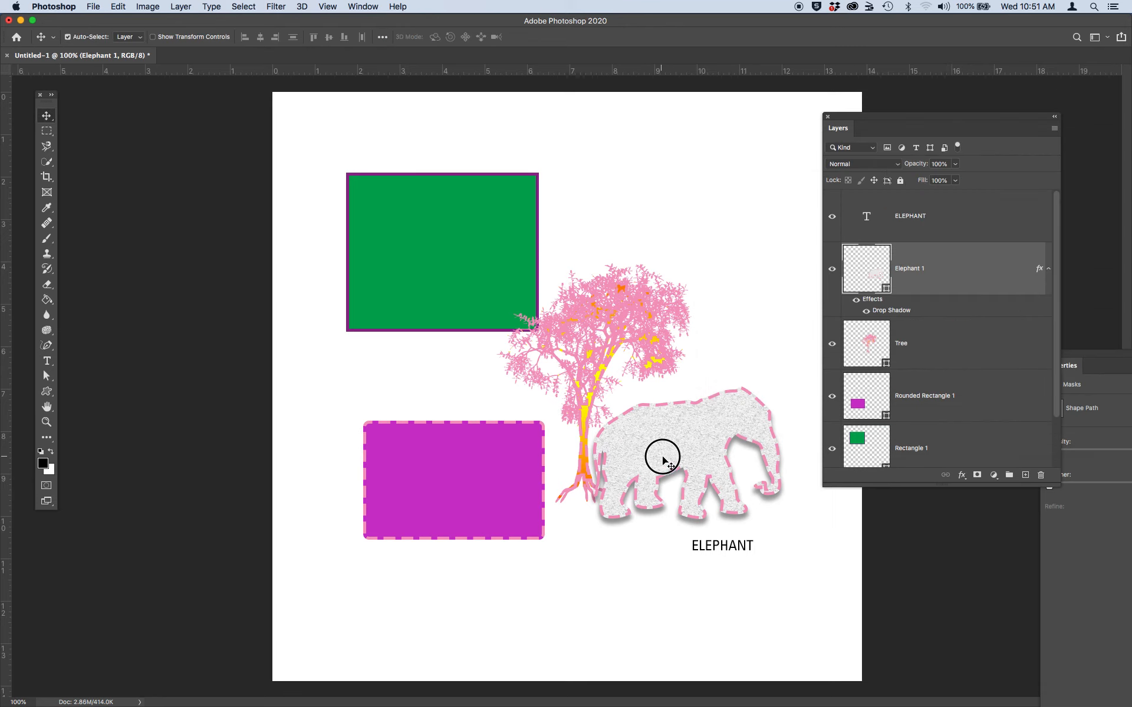
pyautogui.moveTo(662, 457)
pyautogui.mouseDown()
pyautogui.moveTo(682, 460)
pyautogui.moveTo(666, 436)
pyautogui.mouseUp()
# - Apply a Bevel & Emboss effect with the Emboss style to the Tree layer
pyautogui.click(627, 336)
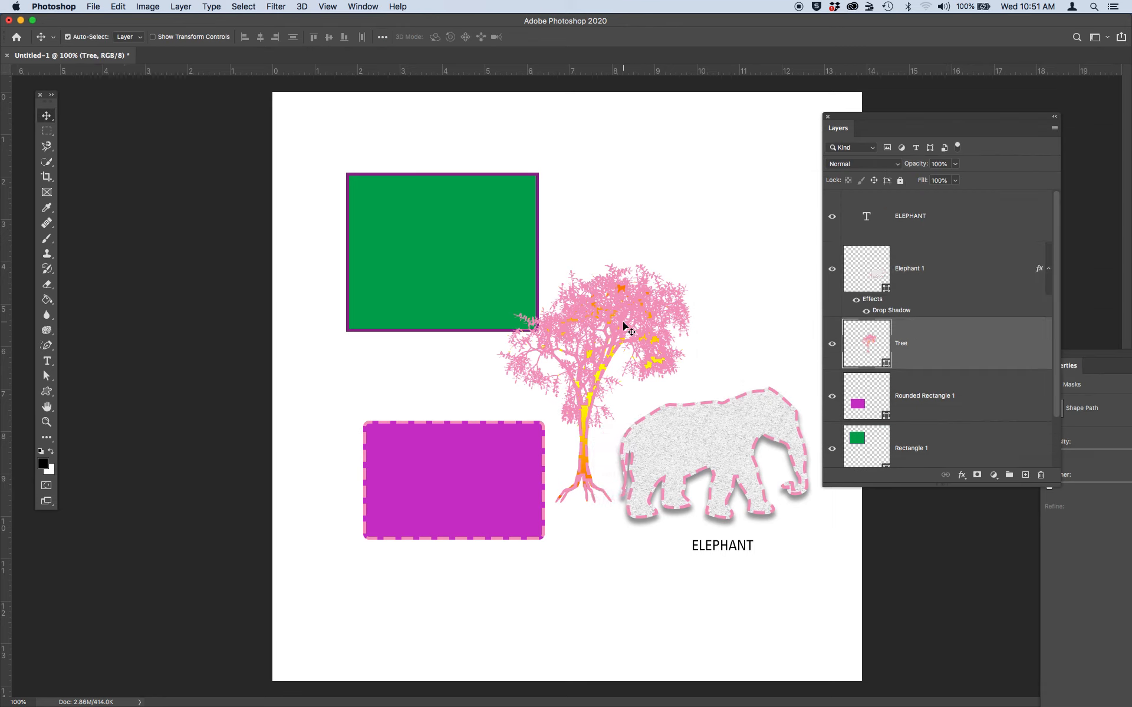
pyautogui.click(626, 324)
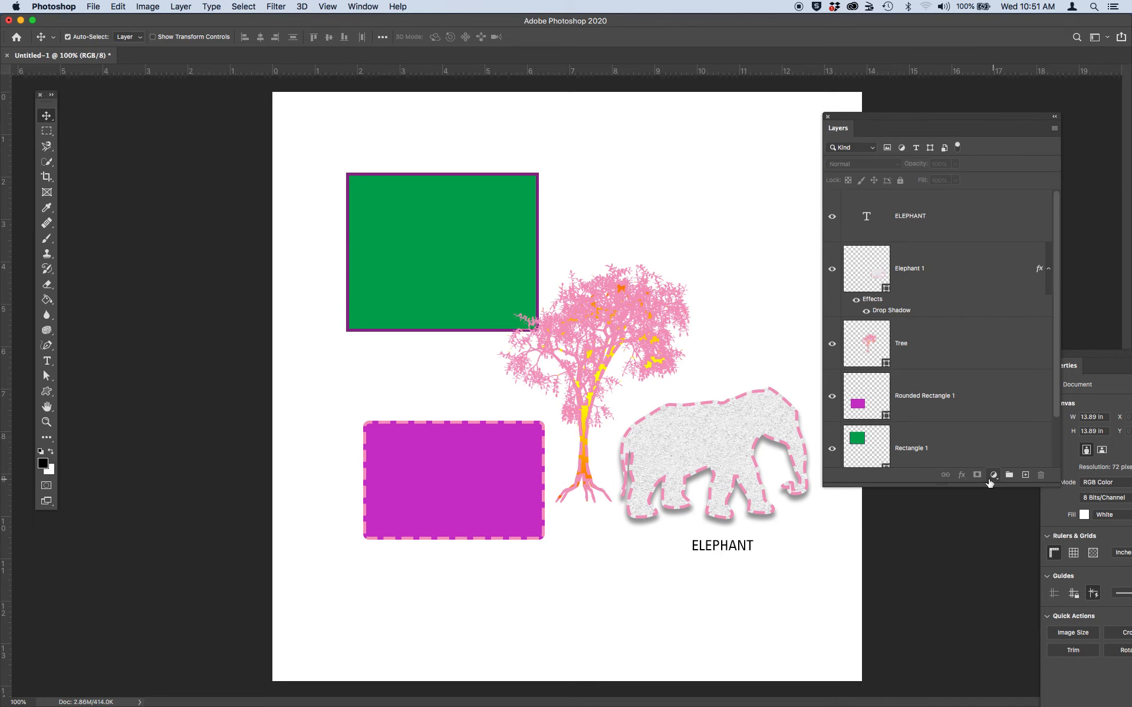
pyautogui.click(927, 349)
pyautogui.click(961, 475)
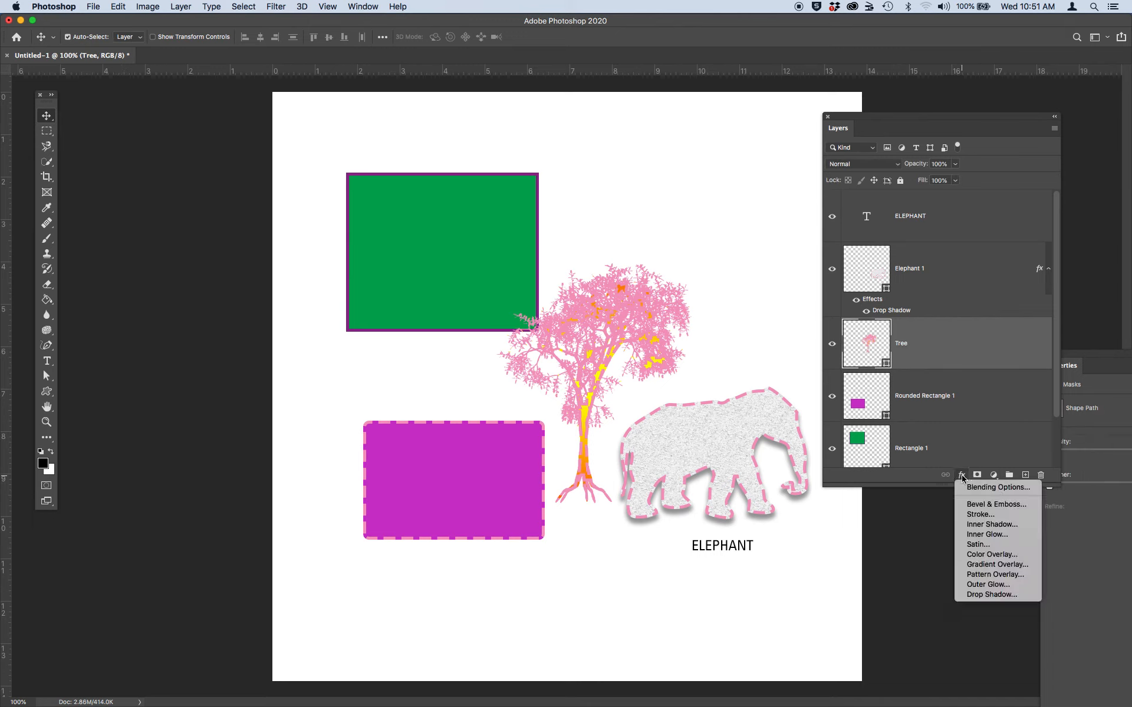
pyautogui.click(974, 504)
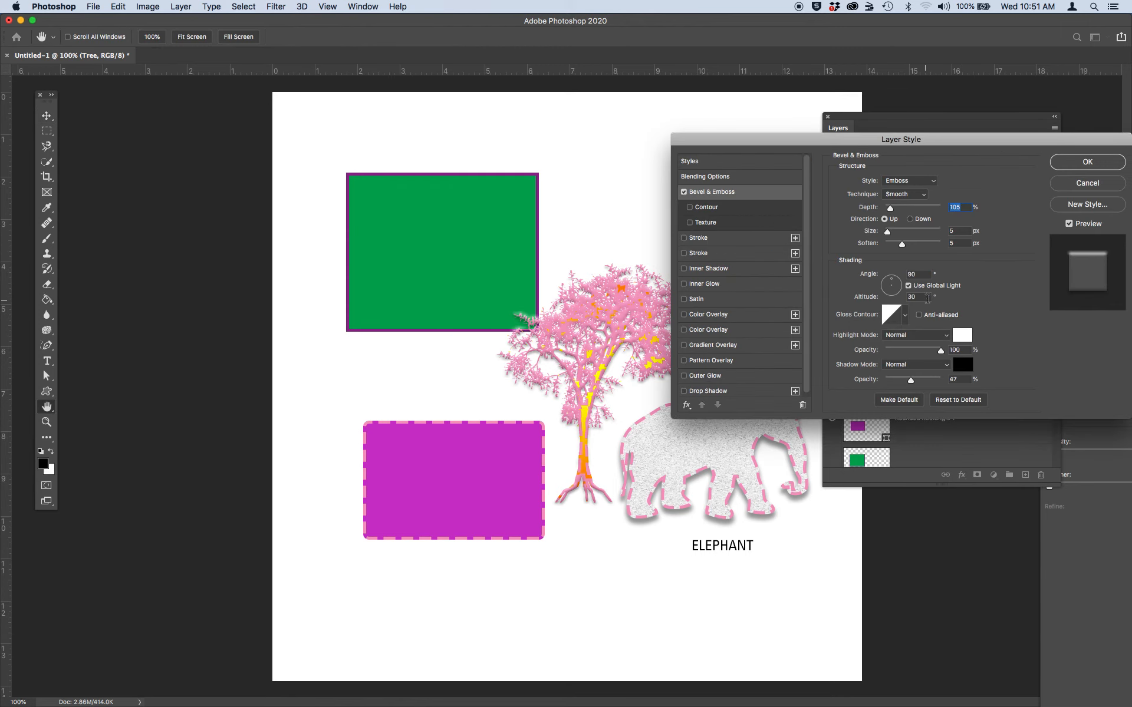
pyautogui.click(1088, 162)
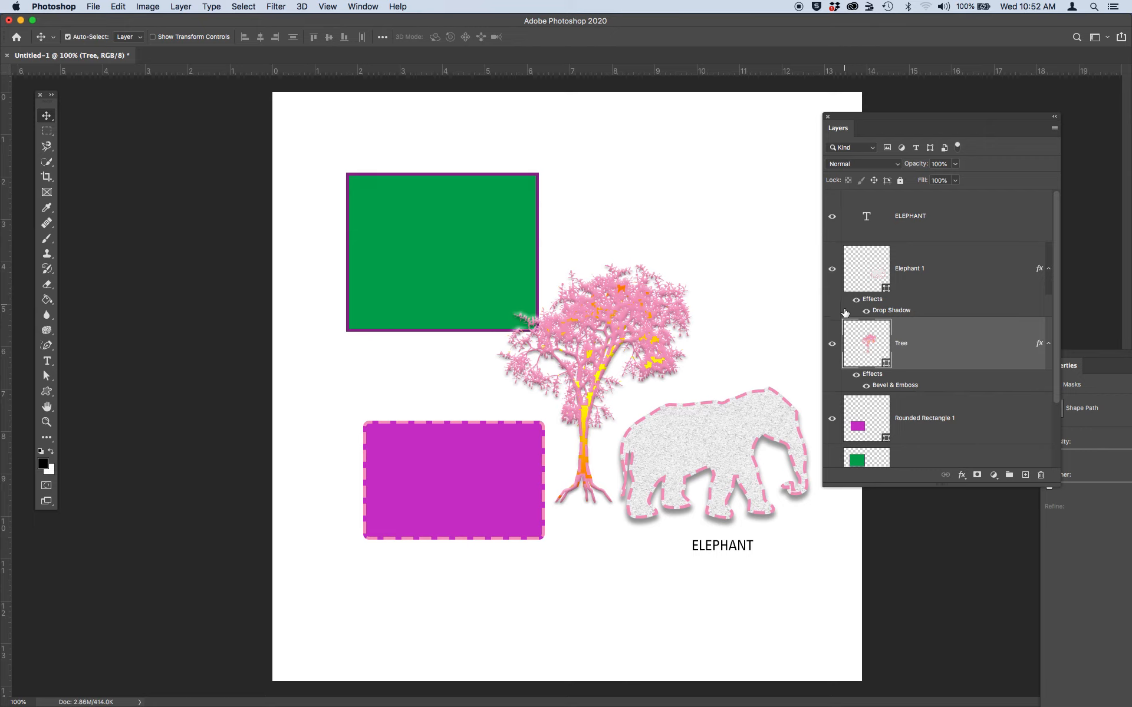
# - Review the tools grouped with the Path Selection tool and with the Custom Shape tool
pyautogui.click(47, 377)
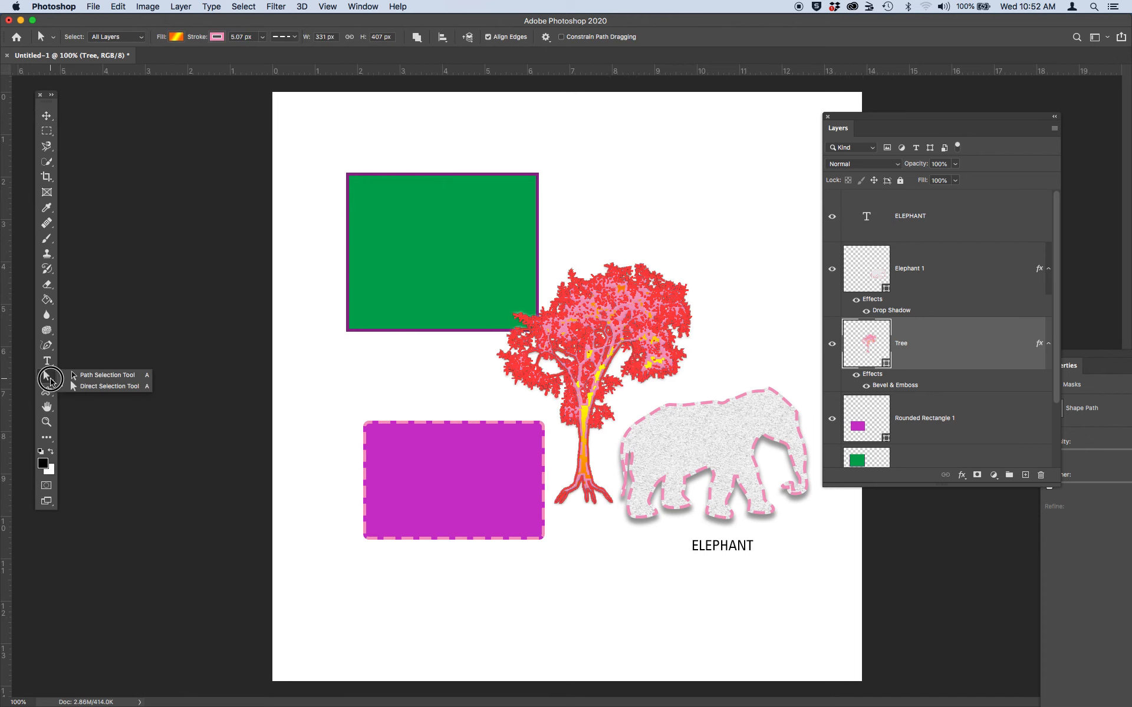
pyautogui.click(49, 396)
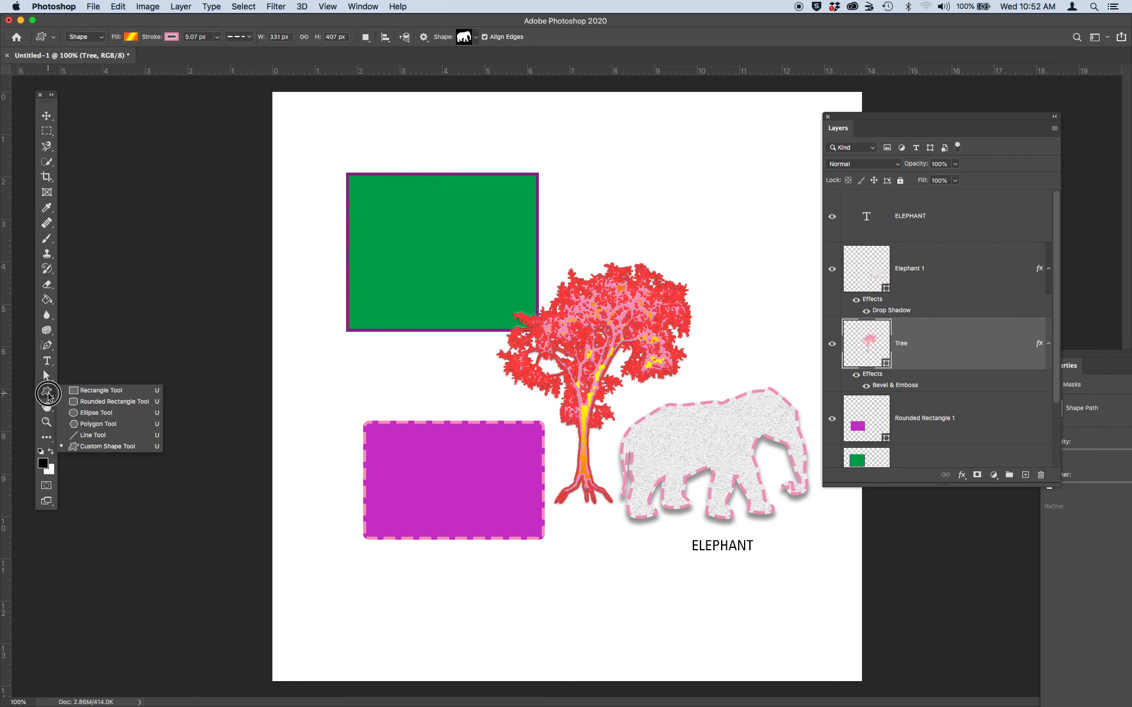